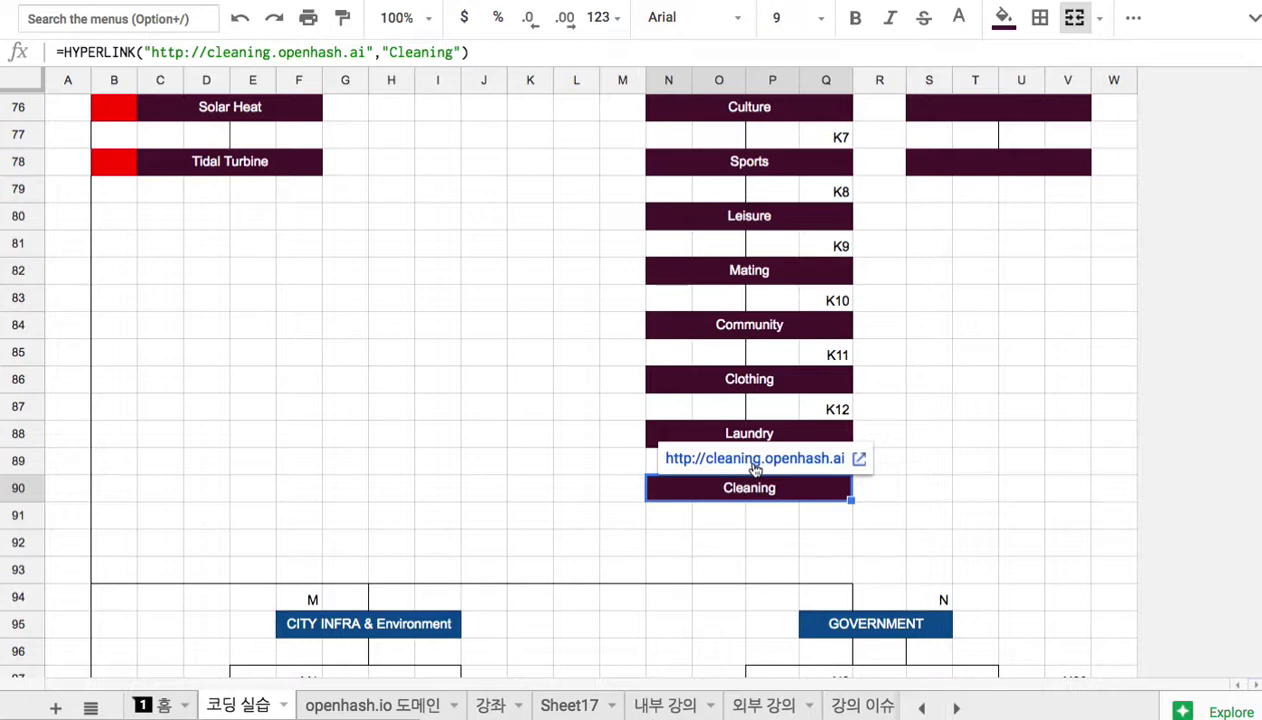
Open the web page linked from the Cleaning cell and read its sections on housing, equipment and A.I
left_click(808, 461)
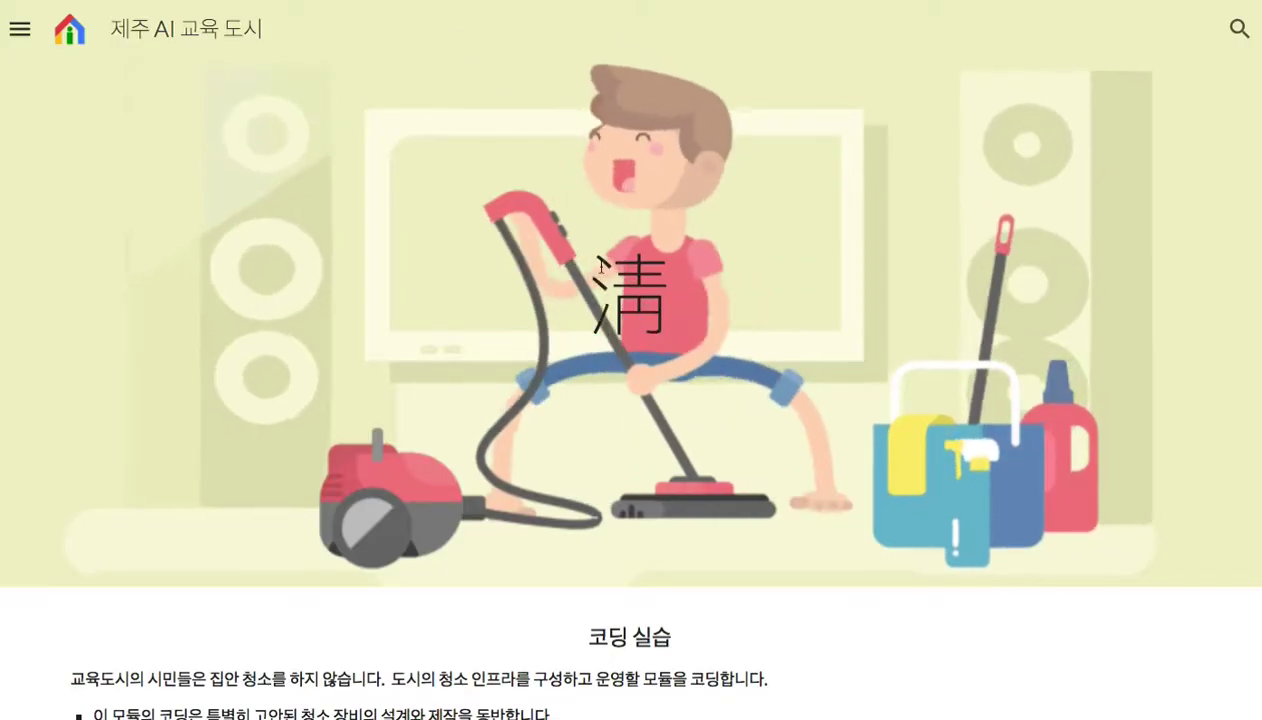
left_click_drag(558, 332, 697, 527)
left_click(560, 370)
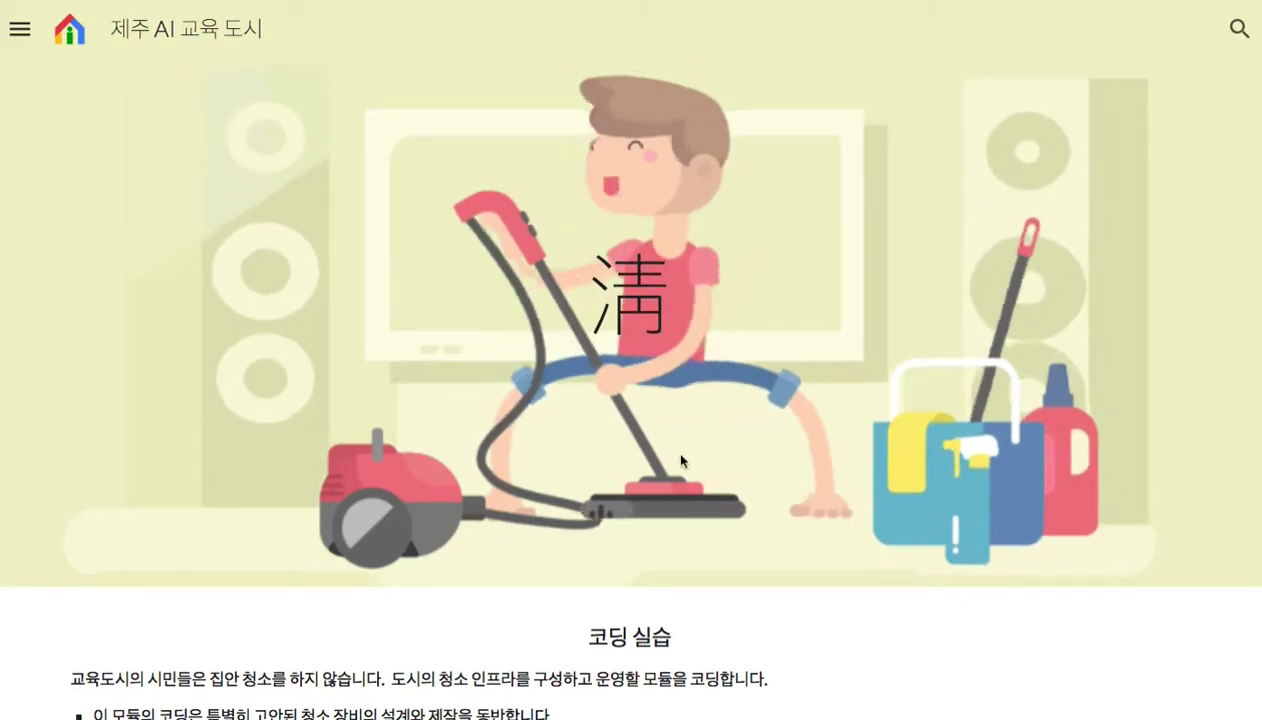
scroll(675, 428, "down", 7)
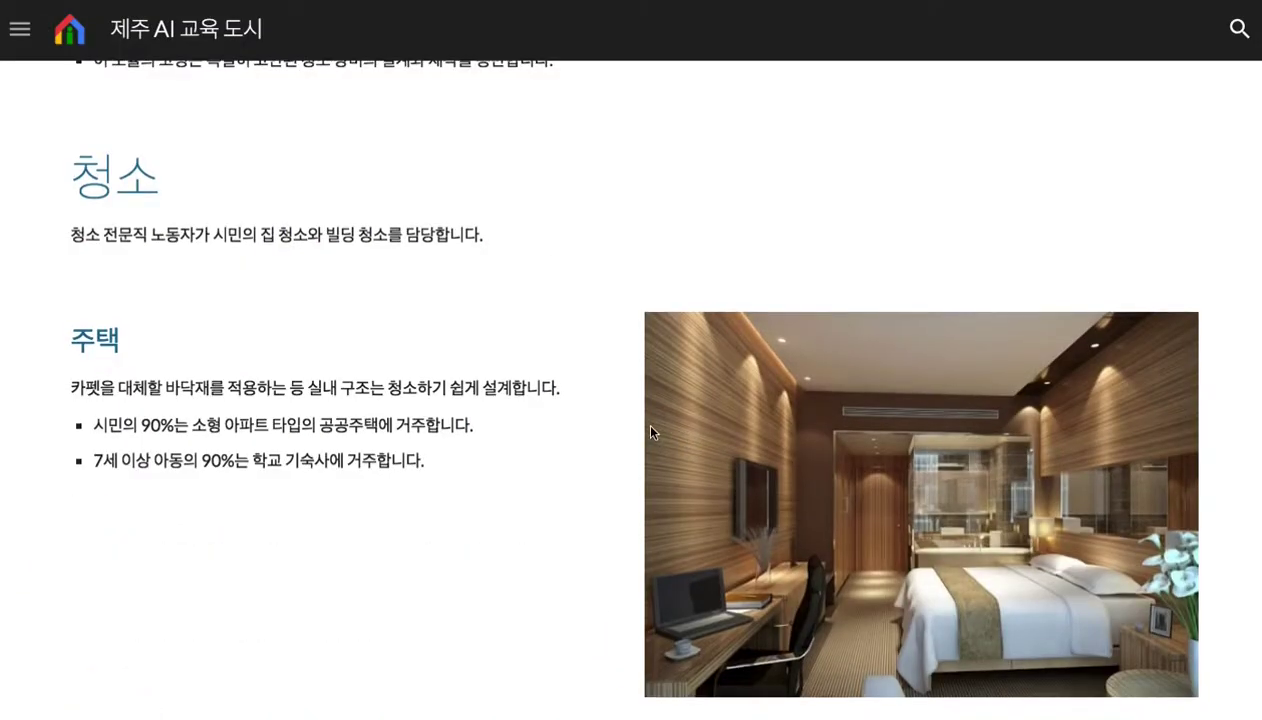
scroll(650, 432, "down", 2)
scroll(650, 432, "down", 5)
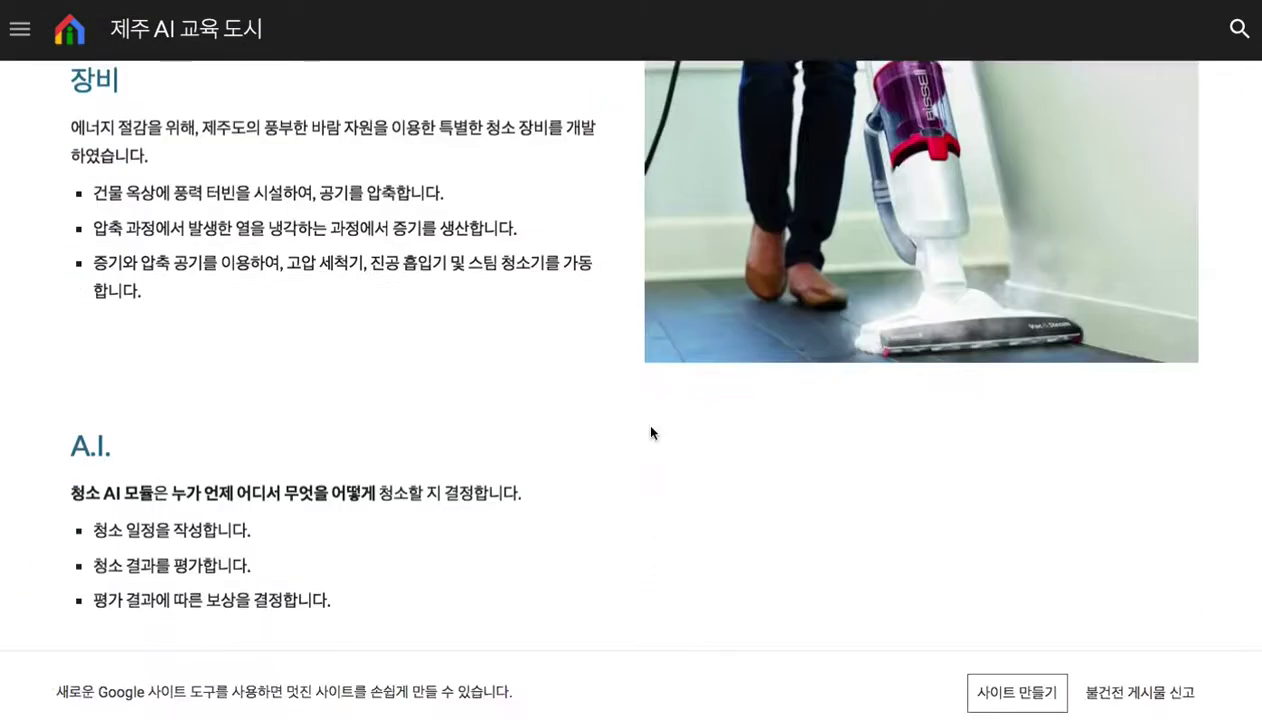
scroll(651, 433, "up", 14)
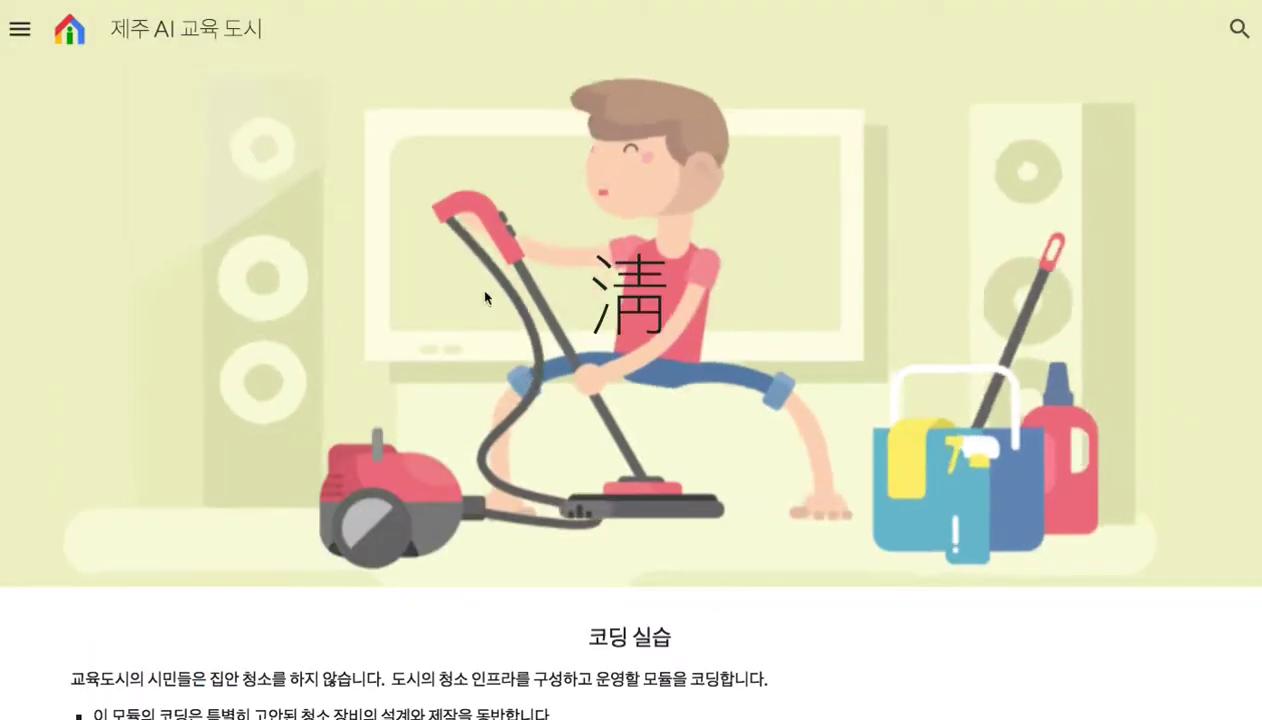
Return to the spreadsheet and enter the title "청소" in the blue header cell of Sheet17
key("ctrl+Tab")
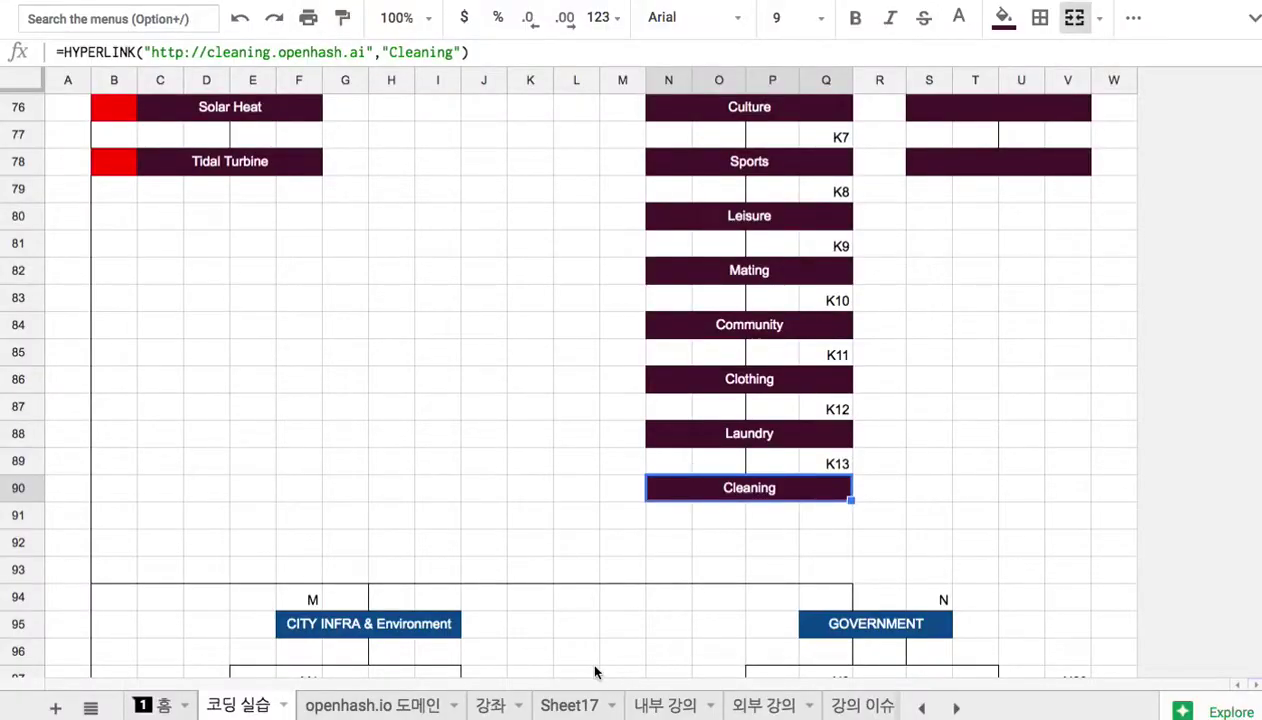
left_click(569, 705)
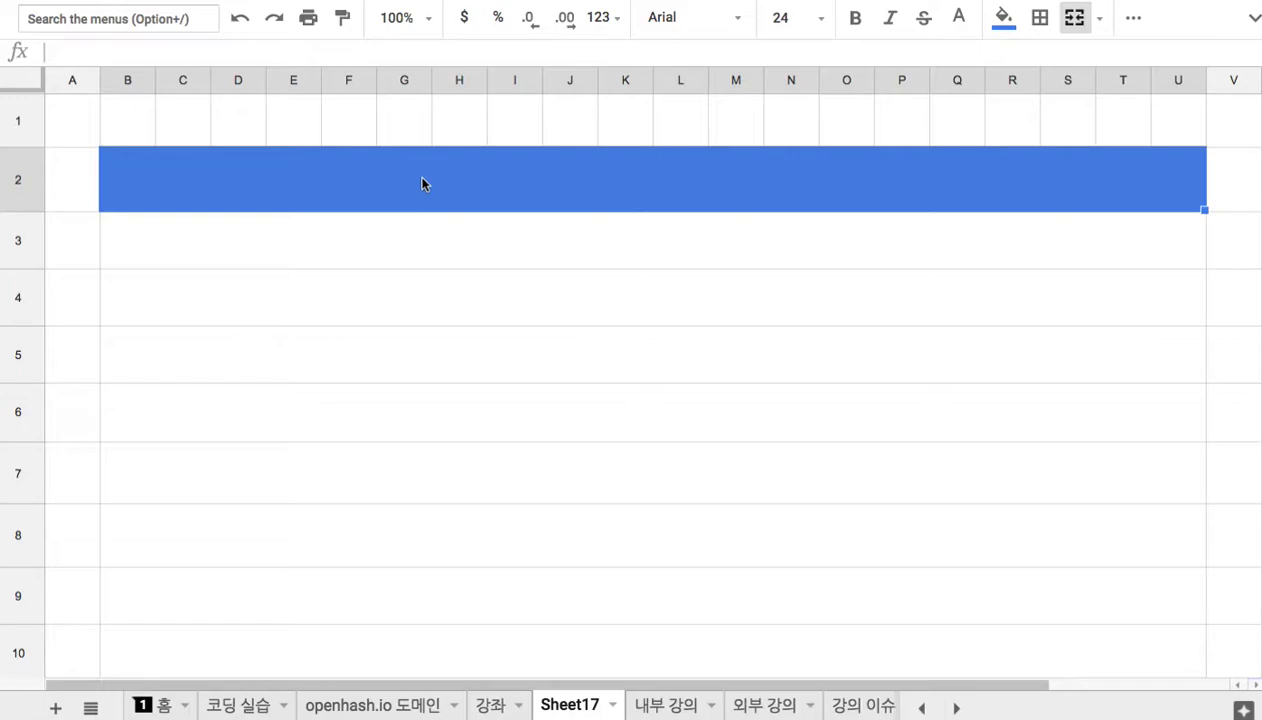
type("청")
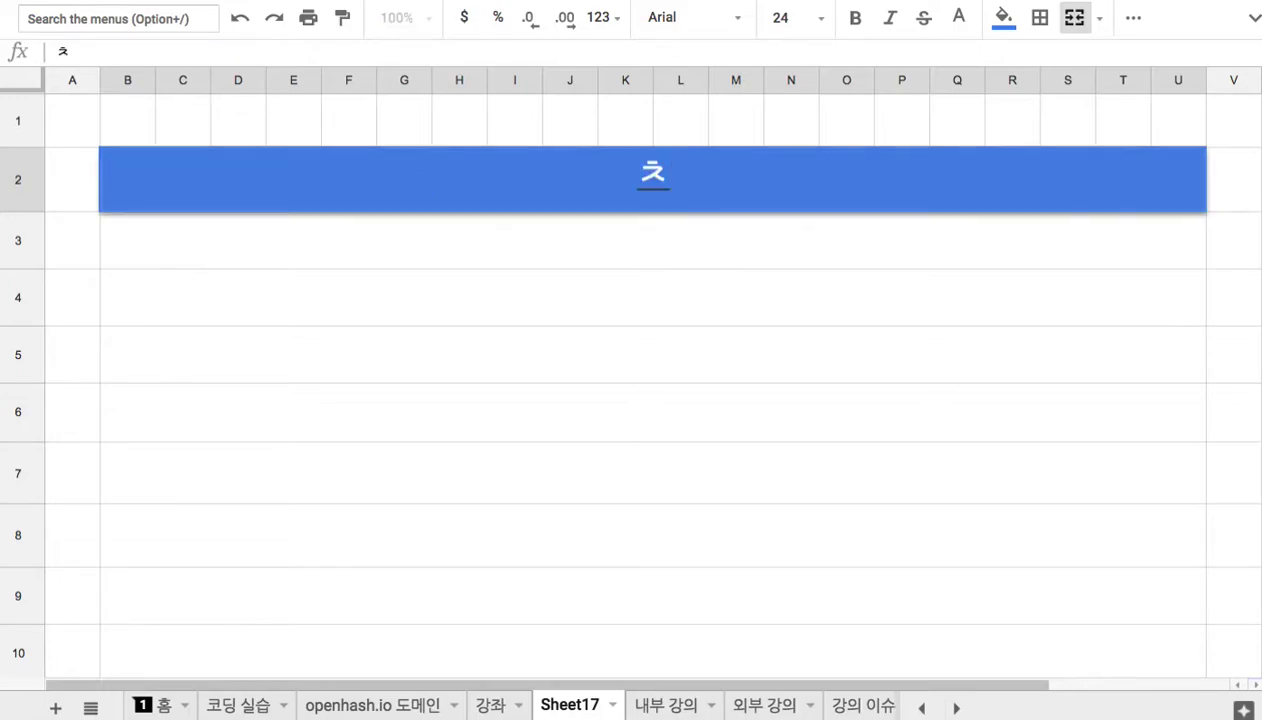
type("소")
key("Return")
Enter the first item in row 3: "1. 교육도시의 가정에서는 청소를 하지 않는다."
type("1. ryd")
key("BackSpace")
key("BackSpace")
key("BackSpace")
type("공")
key("BackSpace")
type("교육도")
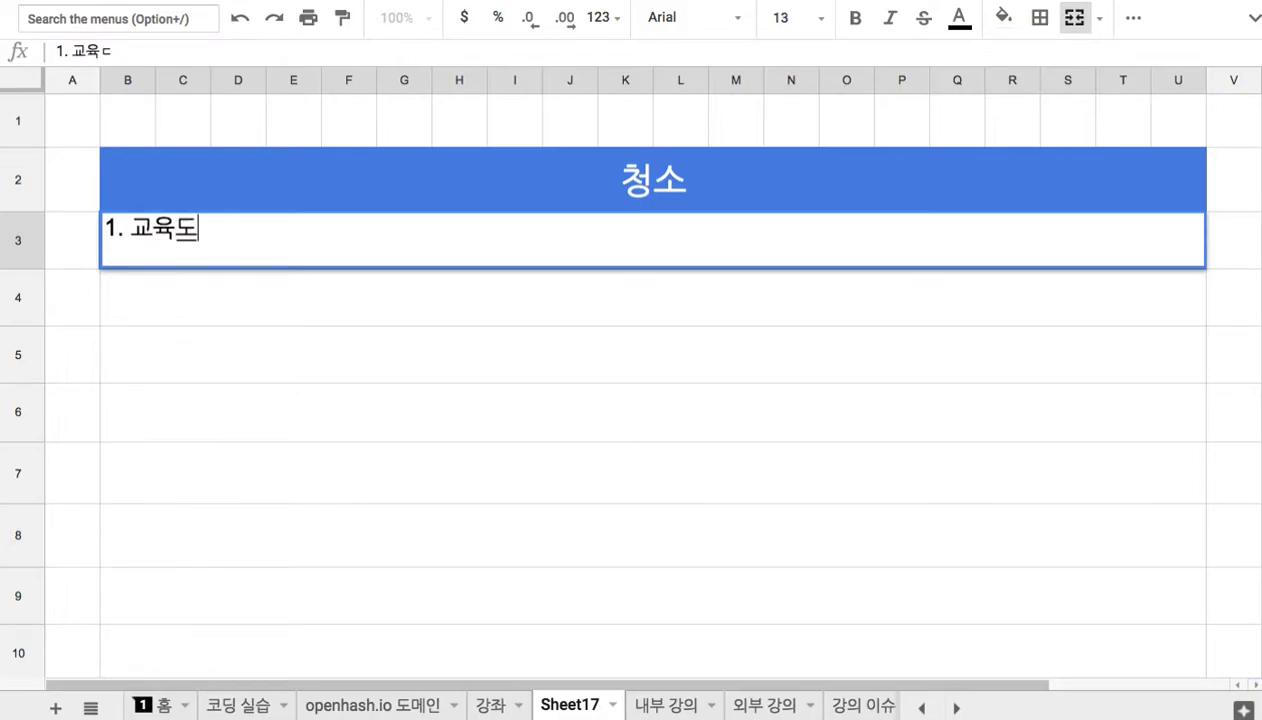
type("시의 가정에서는 청소를")
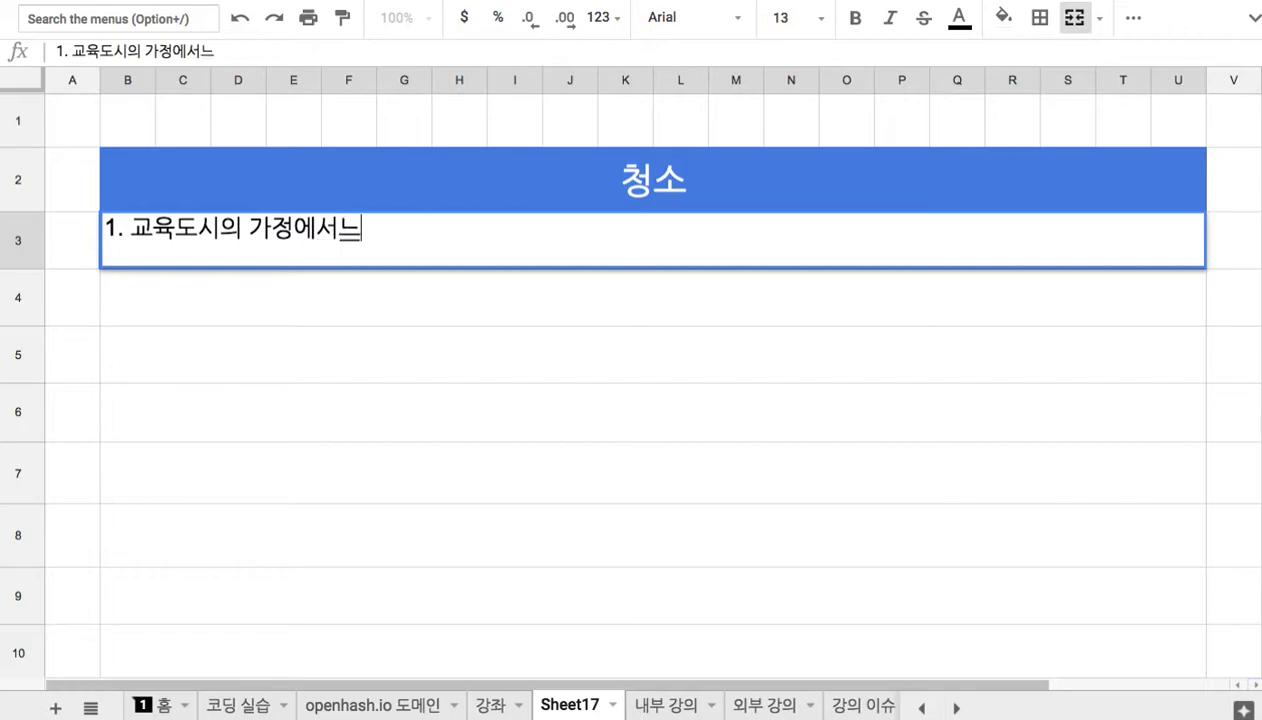
type(" 하지 않는다.")
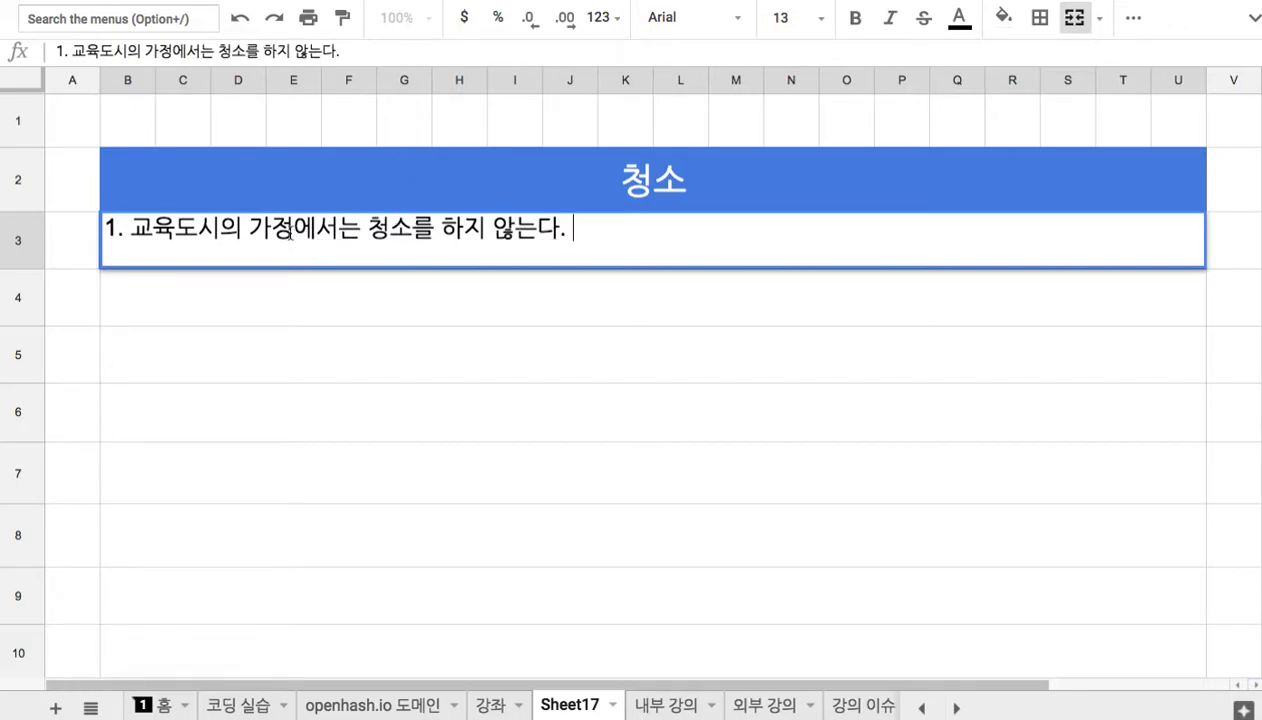
Reword the first item as "1. 교육도시에서는 대다수의 시민들과 학생들이 직접 청소를 하지 않는다."
left_click_drag(218, 229, 297, 230)
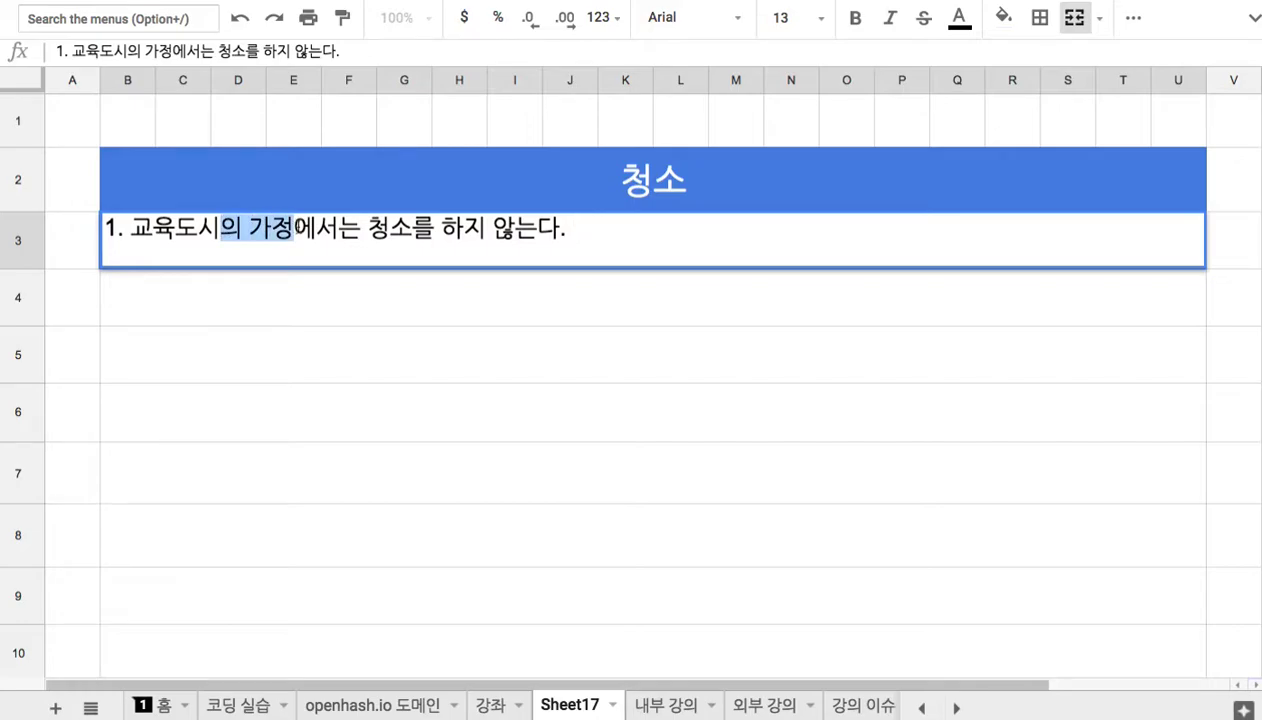
key("BackSpace")
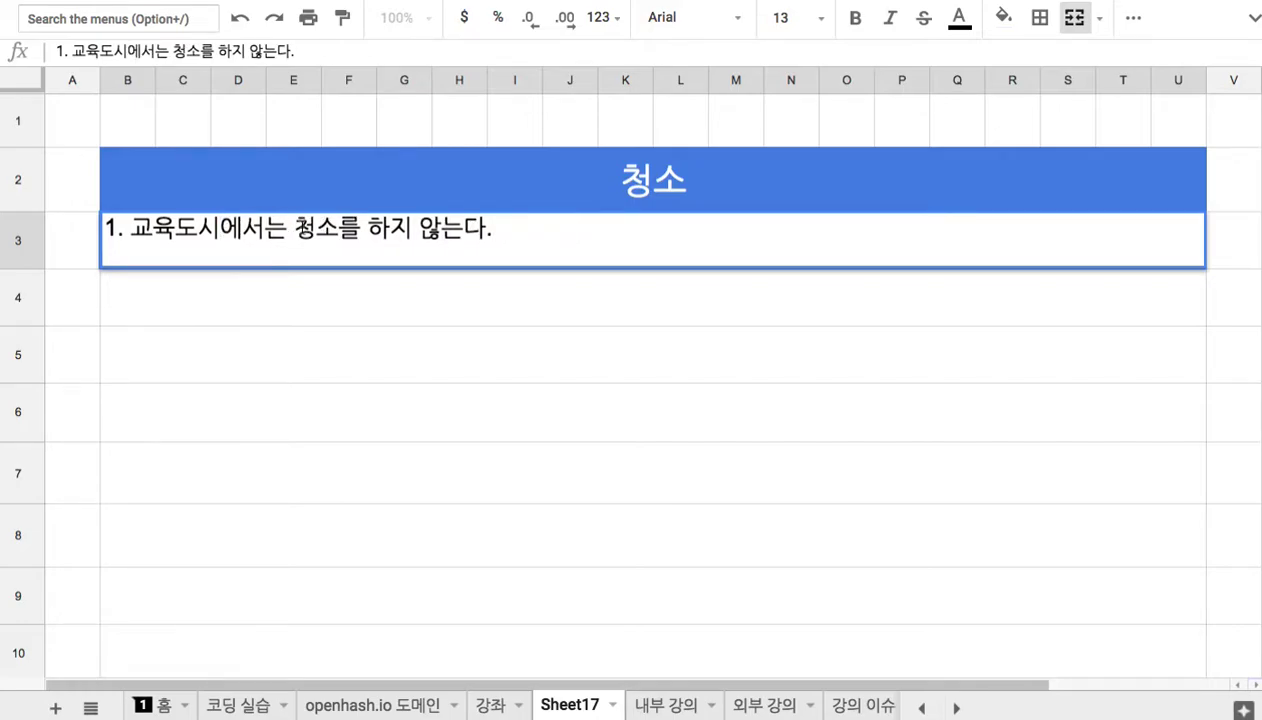
type("대다수의 ")
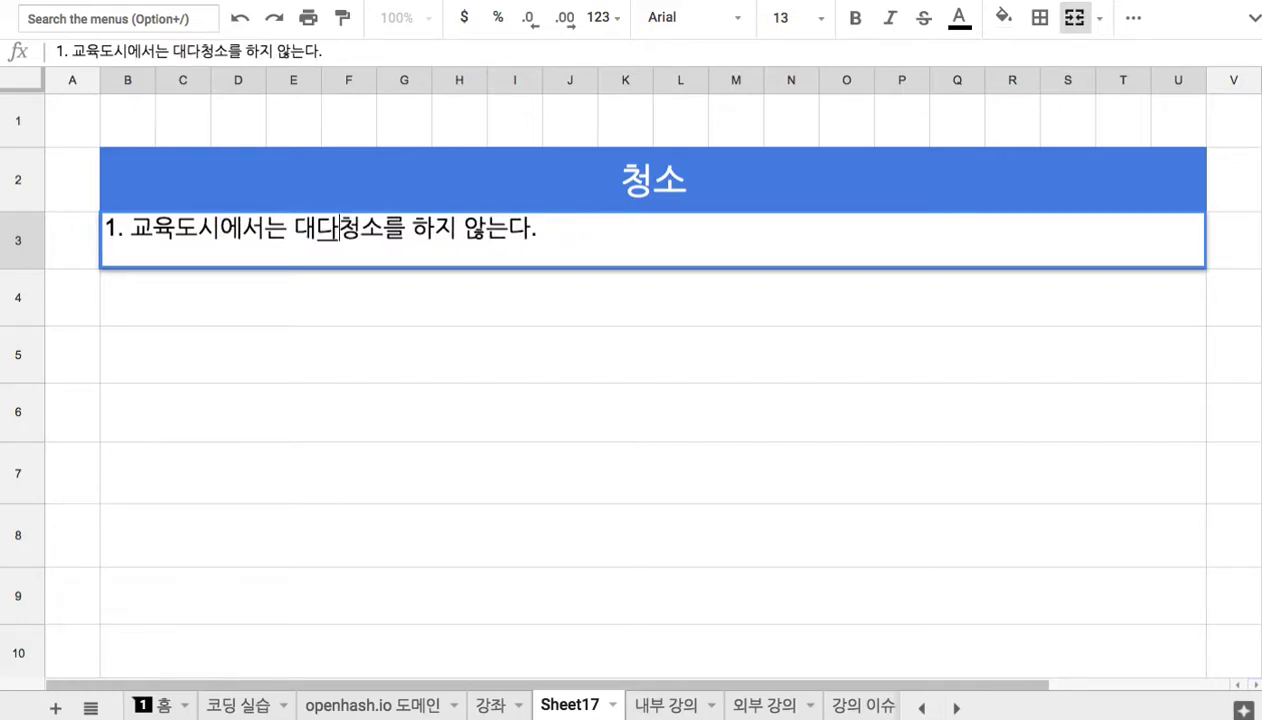
type("시민들과 학")
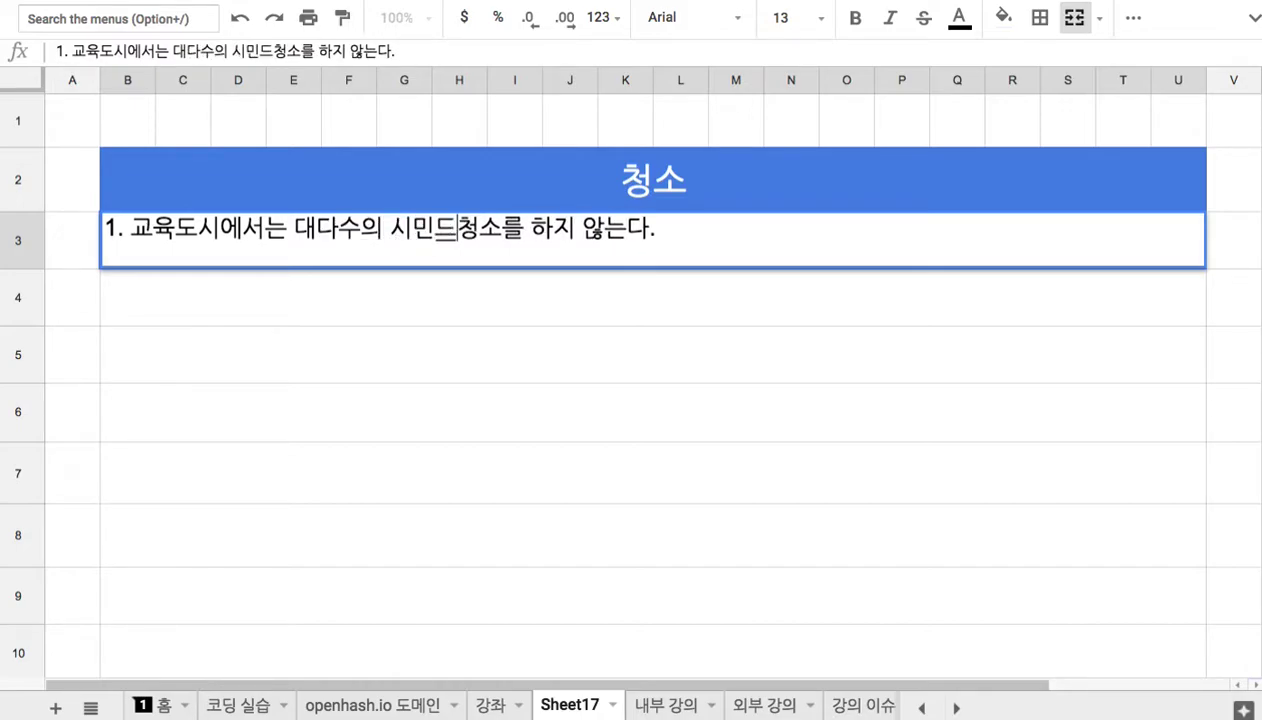
type("생들이 직ㅂ")
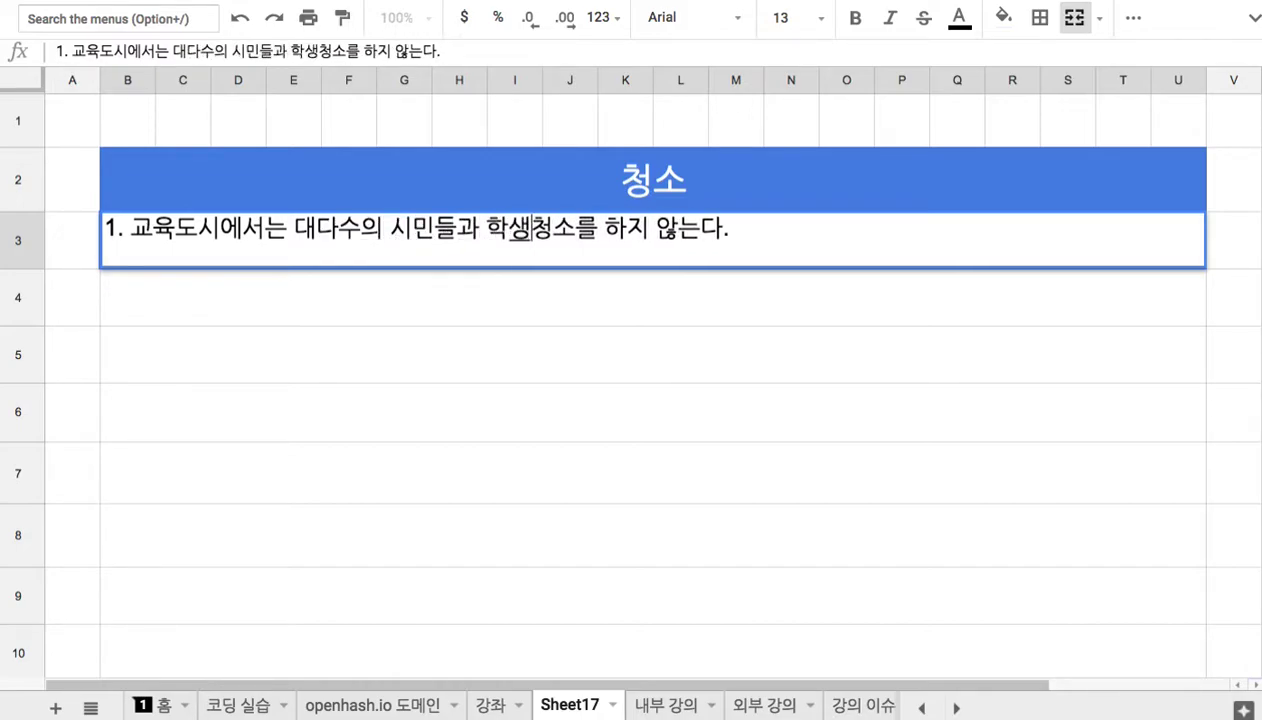
type("접")
Start the second item in row 4 with "2. 청소는 청소 전문가가 가정이든, 회사든, 학교"
left_click(416, 301)
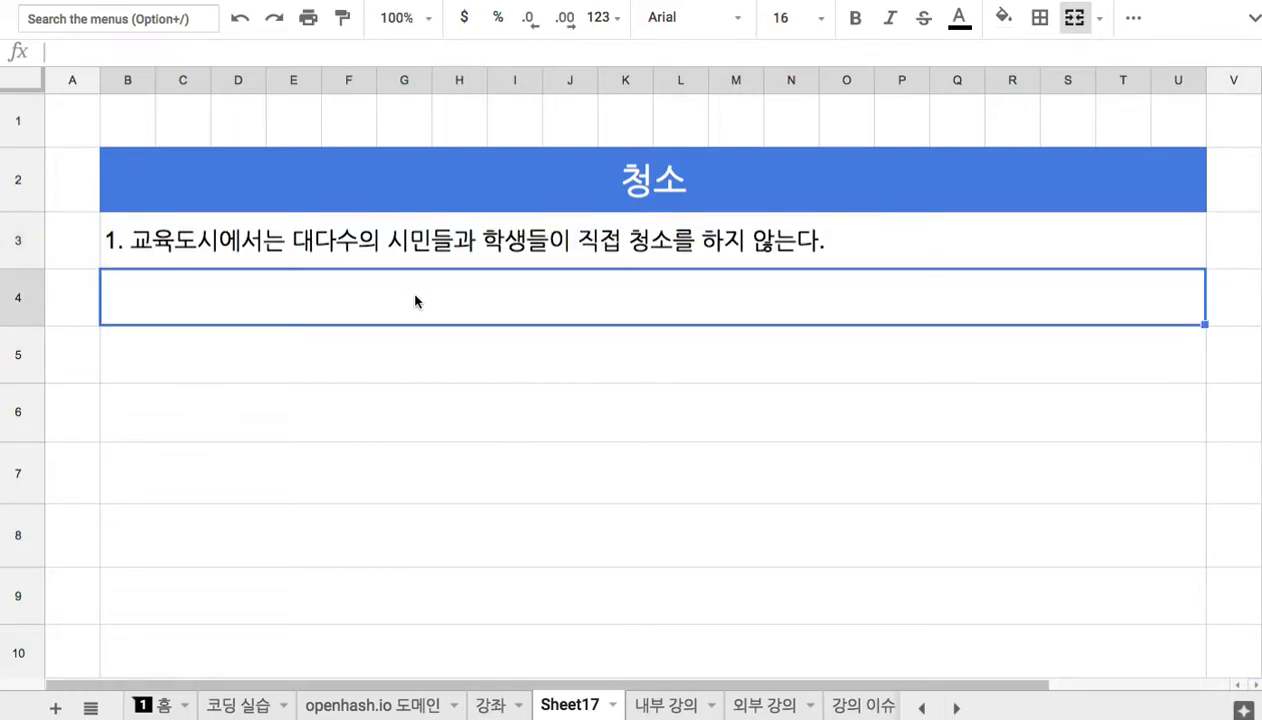
type("2. 청소는 ")
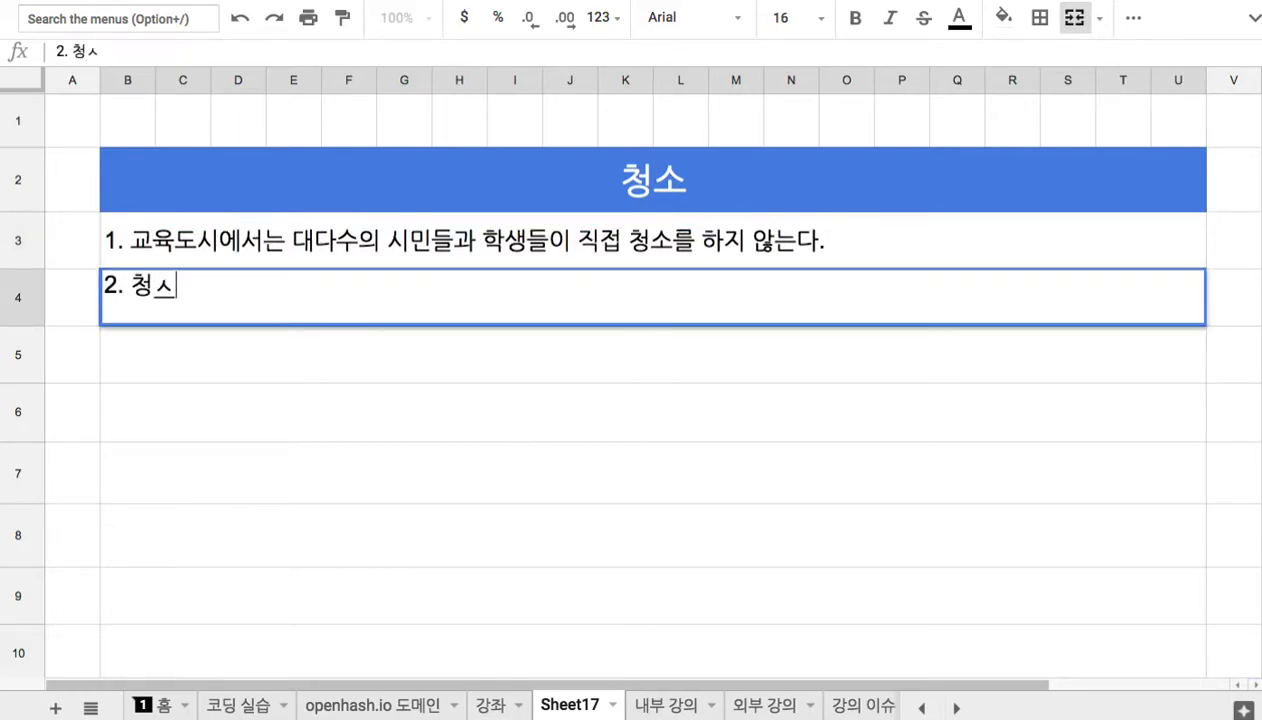
type("청소")
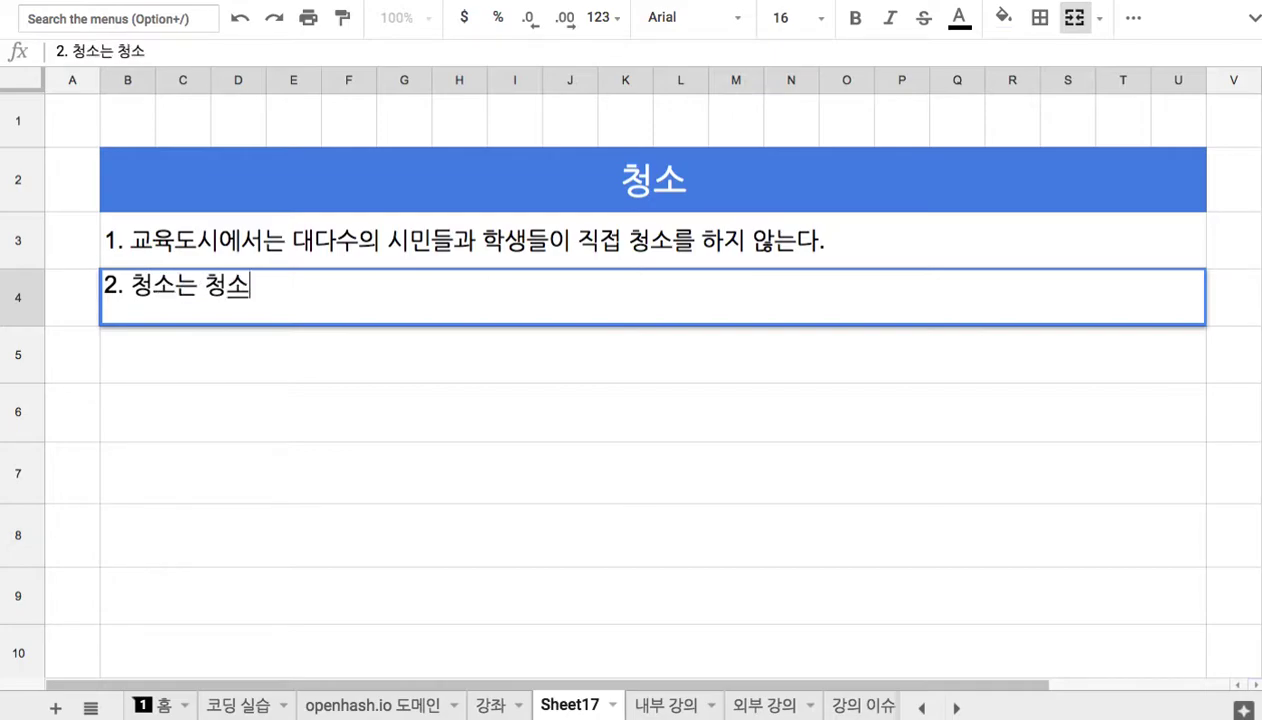
type(" 저ㄴ문가")
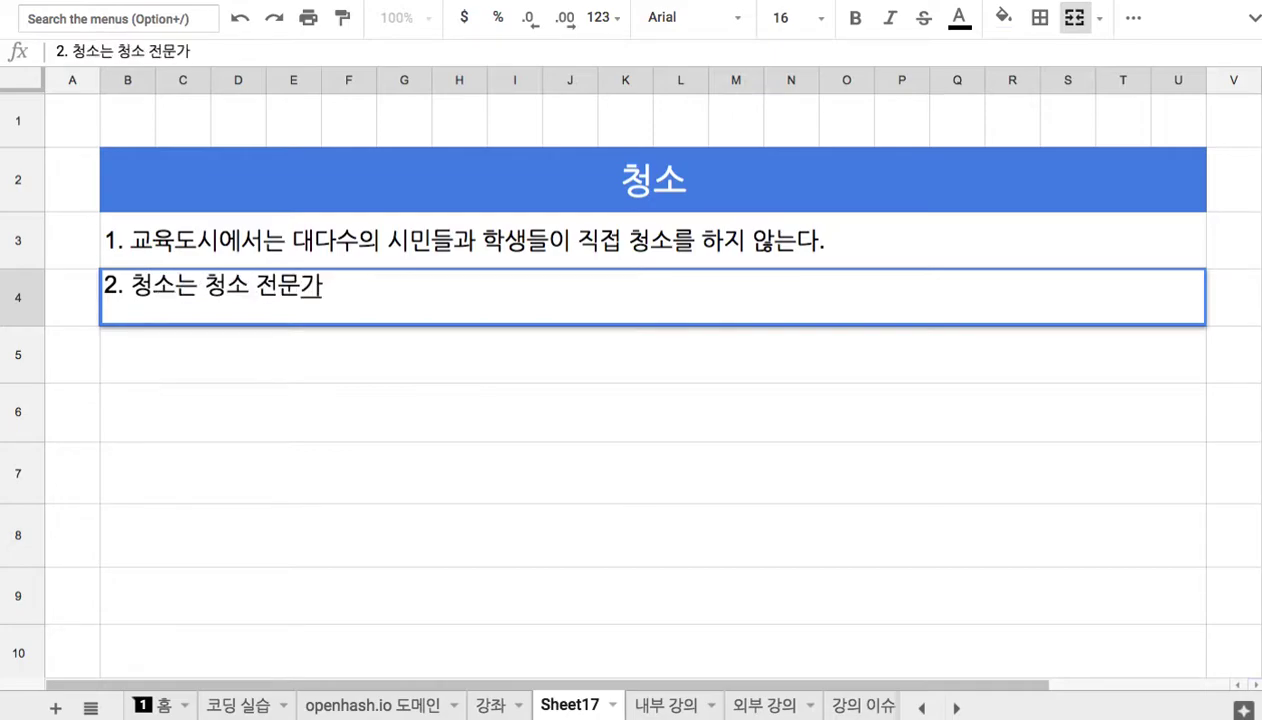
type("가 집이")
key("BackSpace")
key("BackSpace")
type("가정이든, 회")
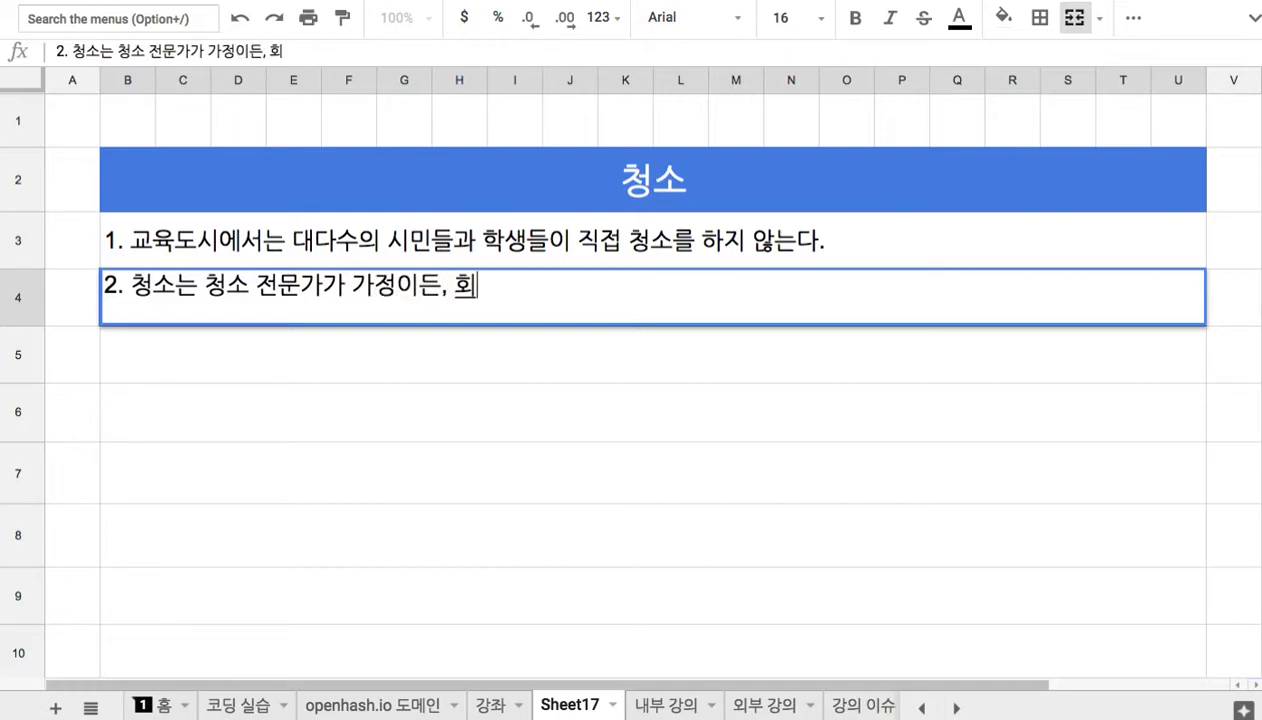
type("사든, 학교")
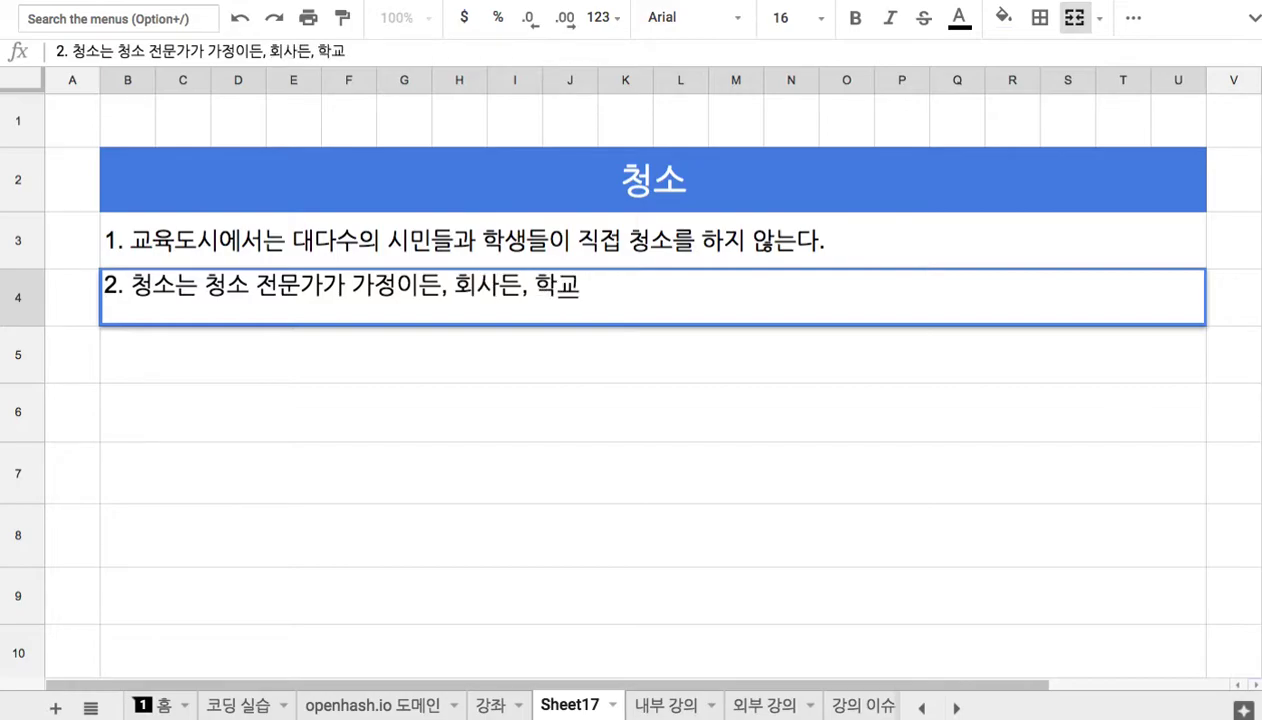
Replace "학교" in the second item with "여타 시설이든 담당하는 체제" and complete the entry
key("BackSpace")
key("BackSpace")
type("여타 시설ㅇ이든 청도")
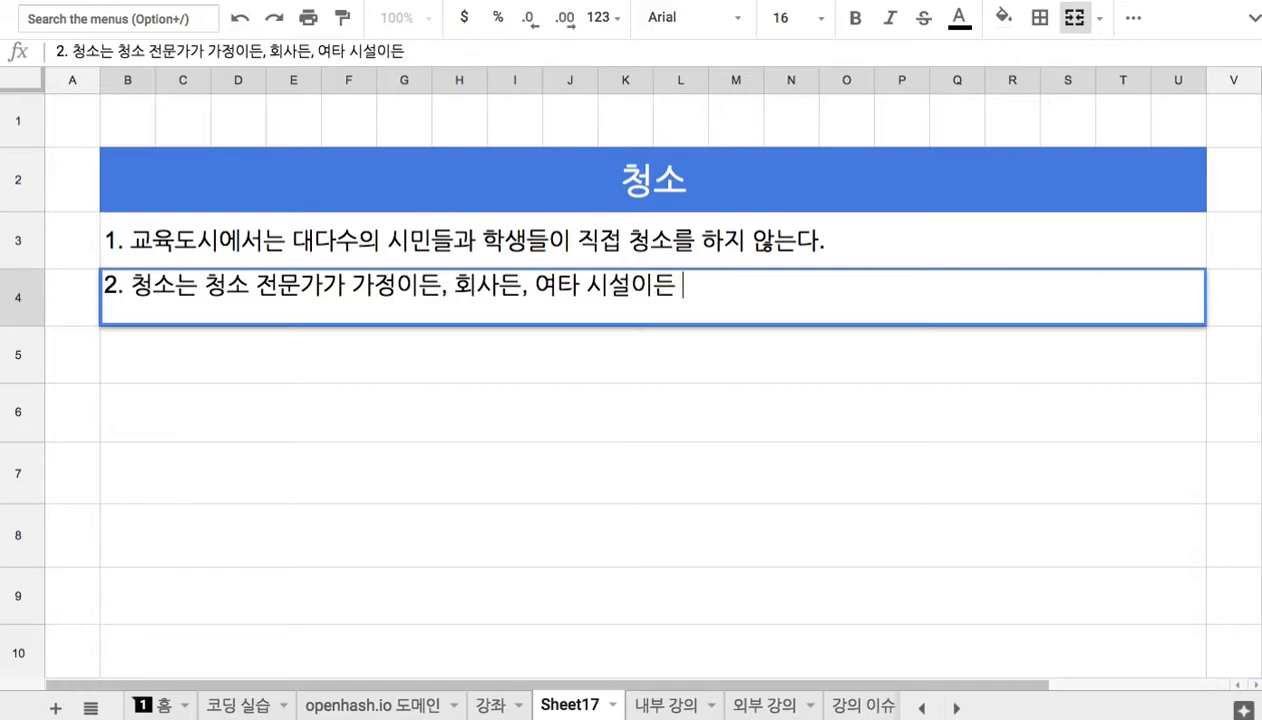
key("BackSpace")
key("BackSpace")
type("담당하는 체제")
key("Return")
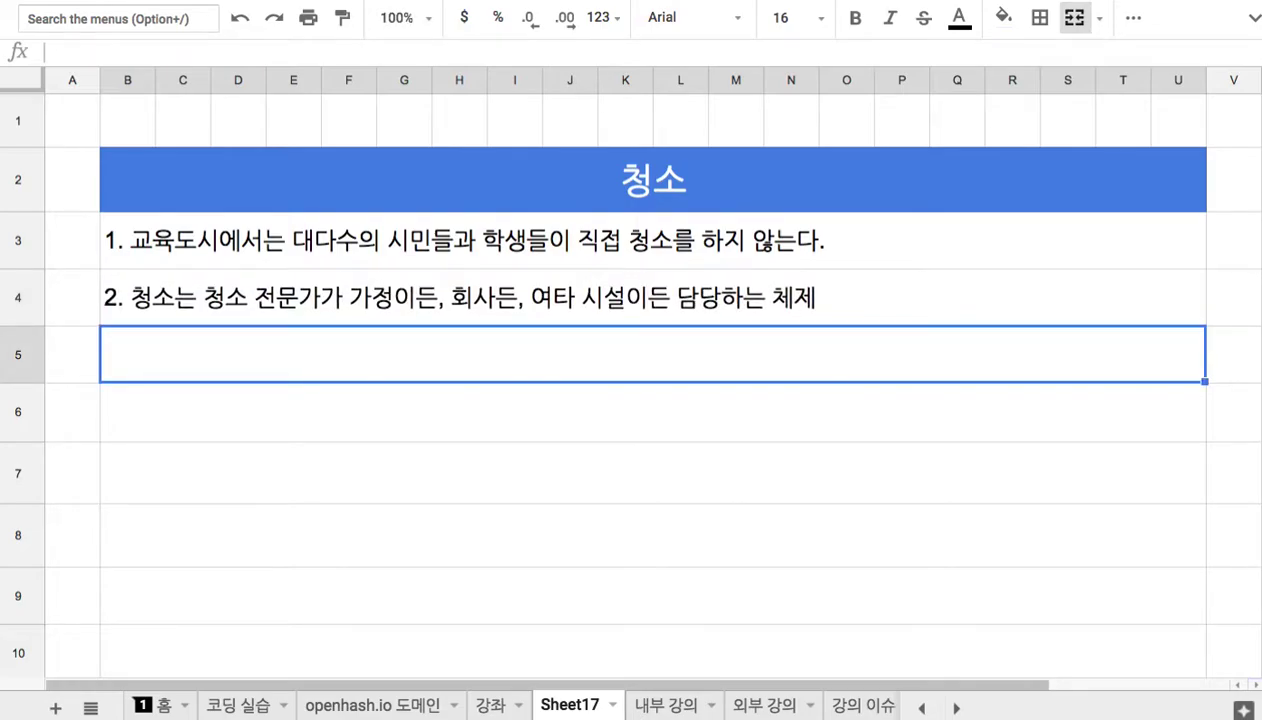
Start the third item in row 5 with "3. 10만 명의 거주/생산 등의 공간"
type("3.")
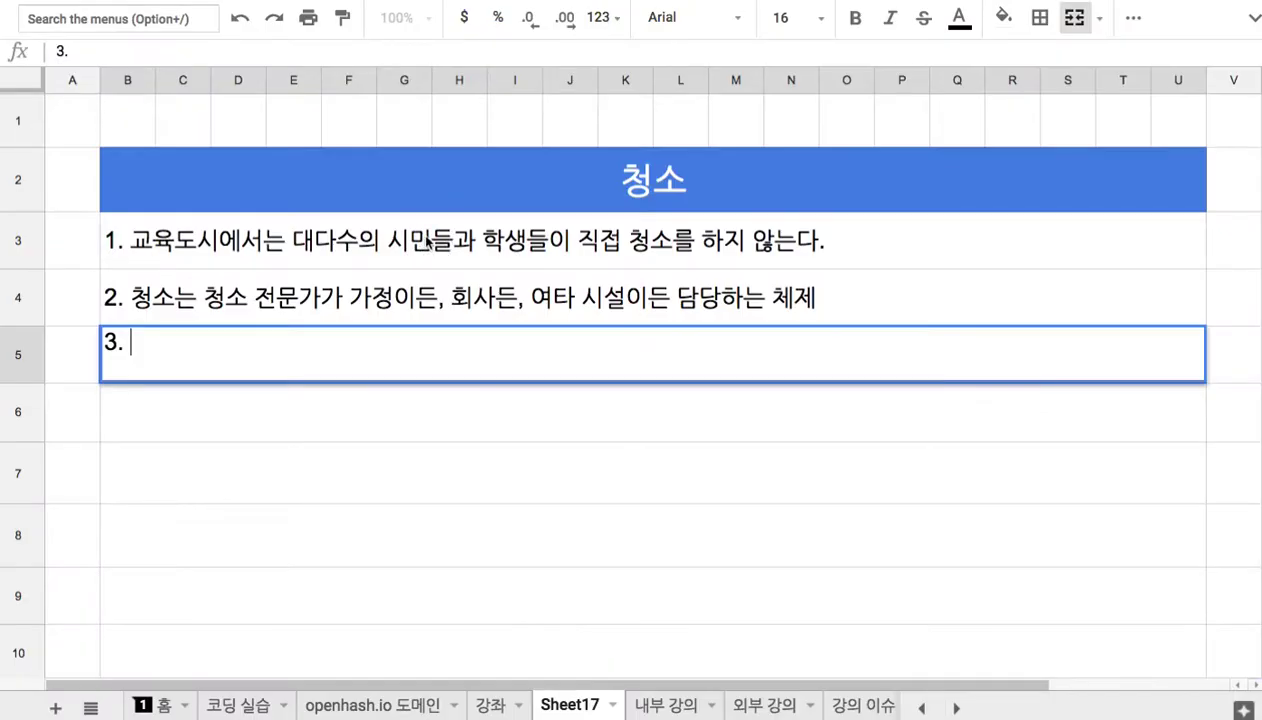
type("10만 명")
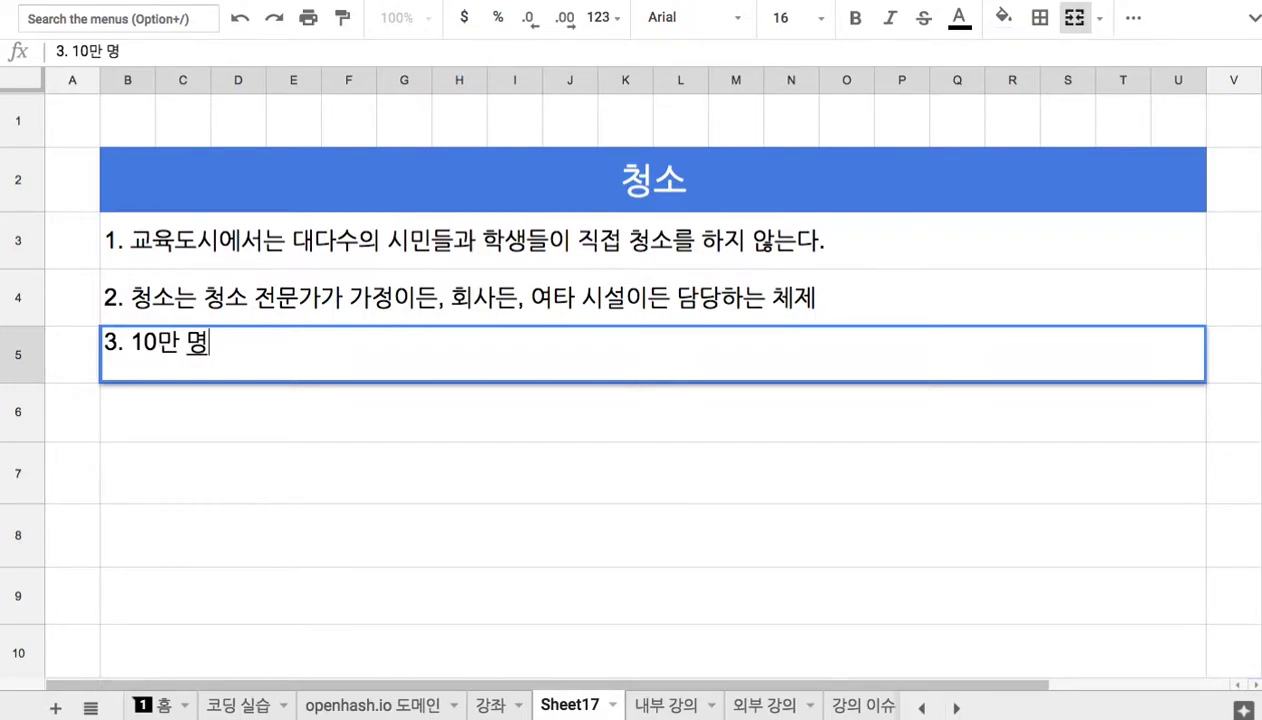
type("의 거주 공간")
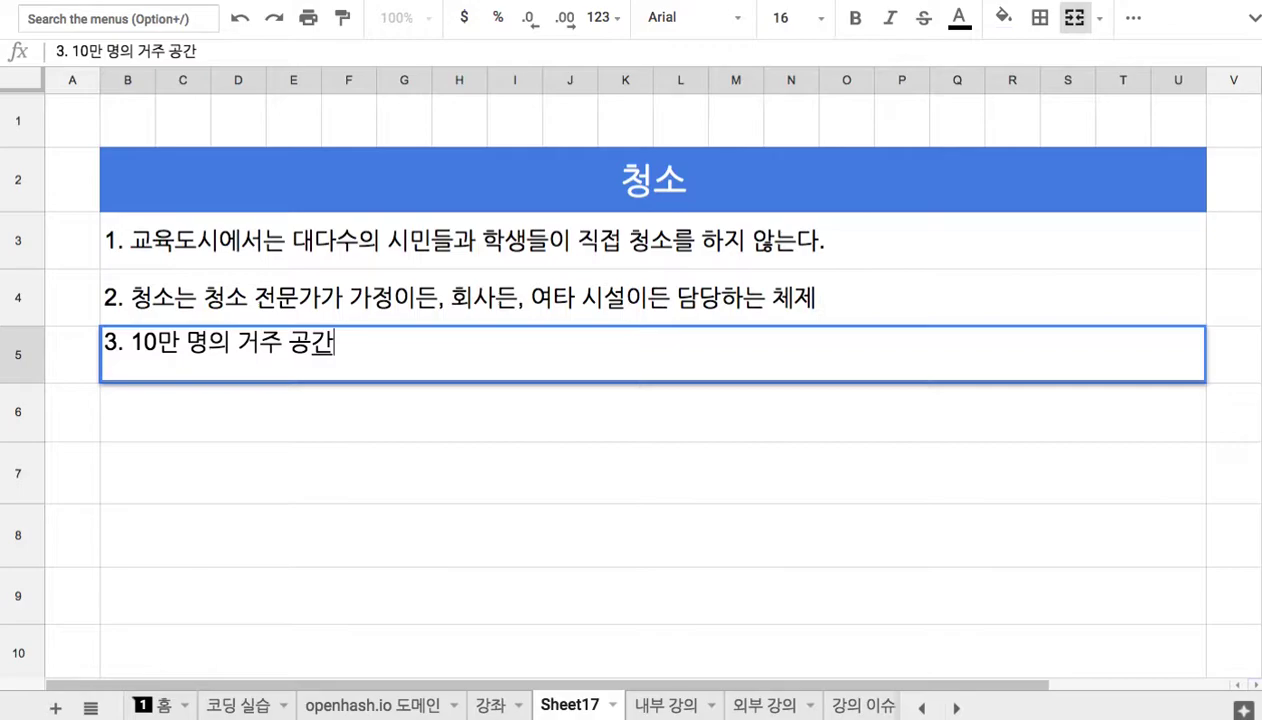
left_click(282, 345)
type("/생산 등")
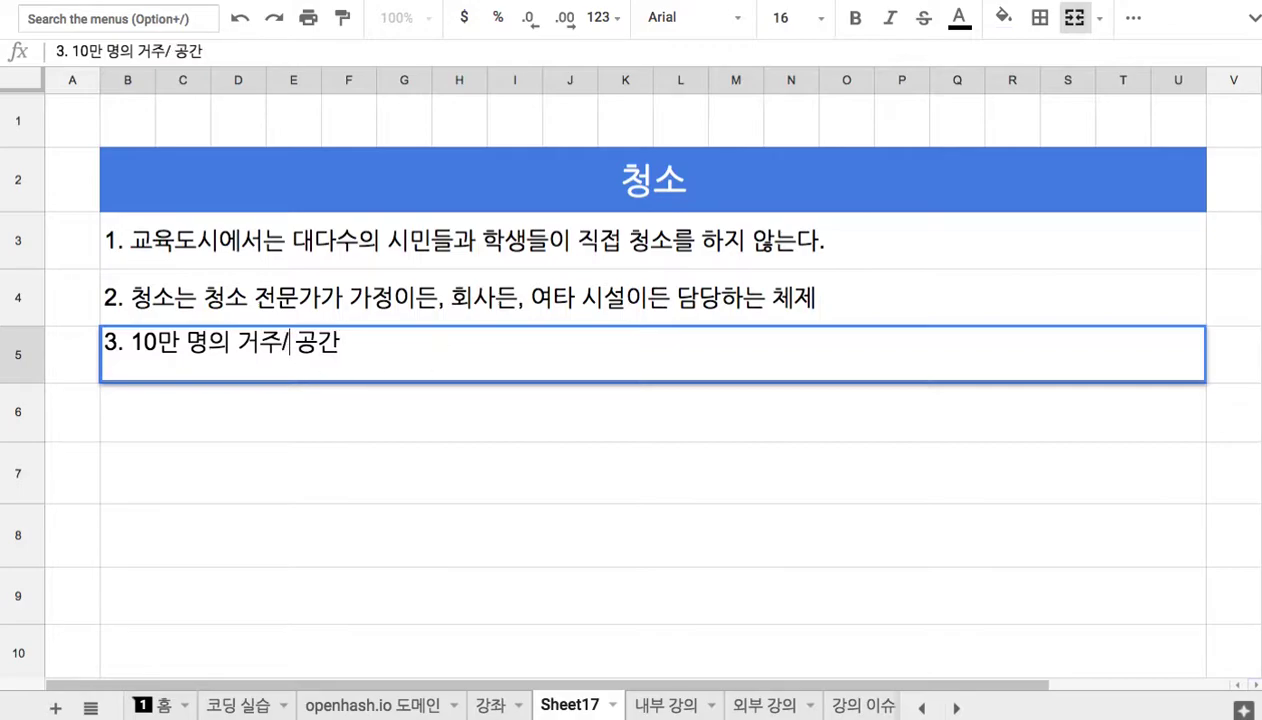
type("의")
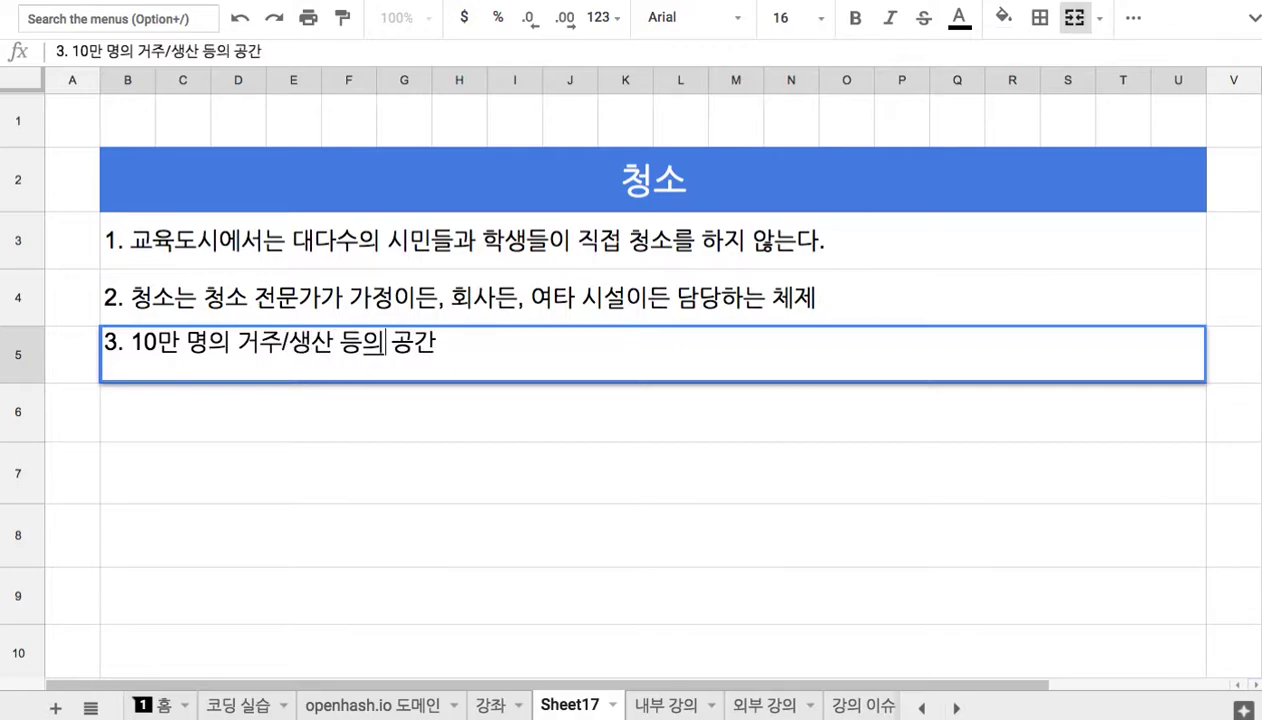
Complete the third item by appending "을 어떻게 효율적으로 청소할 것인가?" after "공간"
left_click(455, 348)
type("을 어떻게 ")
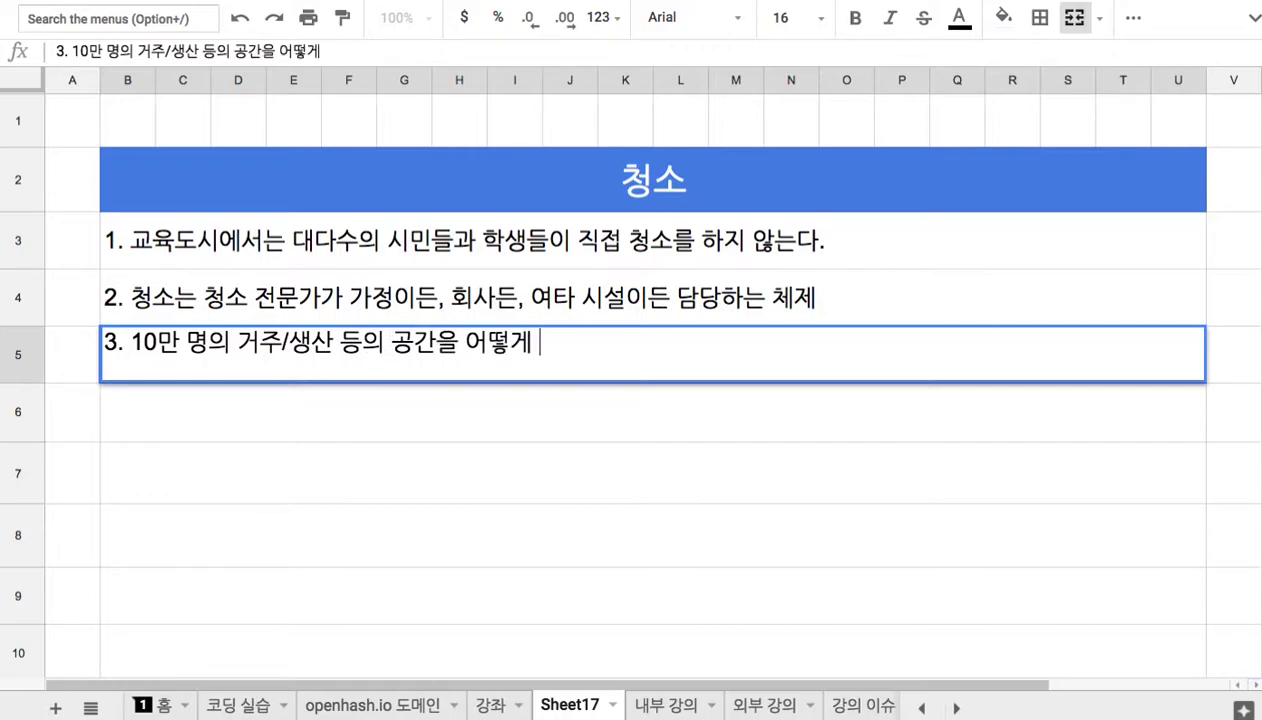
type("효율")
type("ㅈ거ㅇ")
key("BackSpace")
key("BackSpace")
key("BackSpace")
type("적의로 청소할 거")
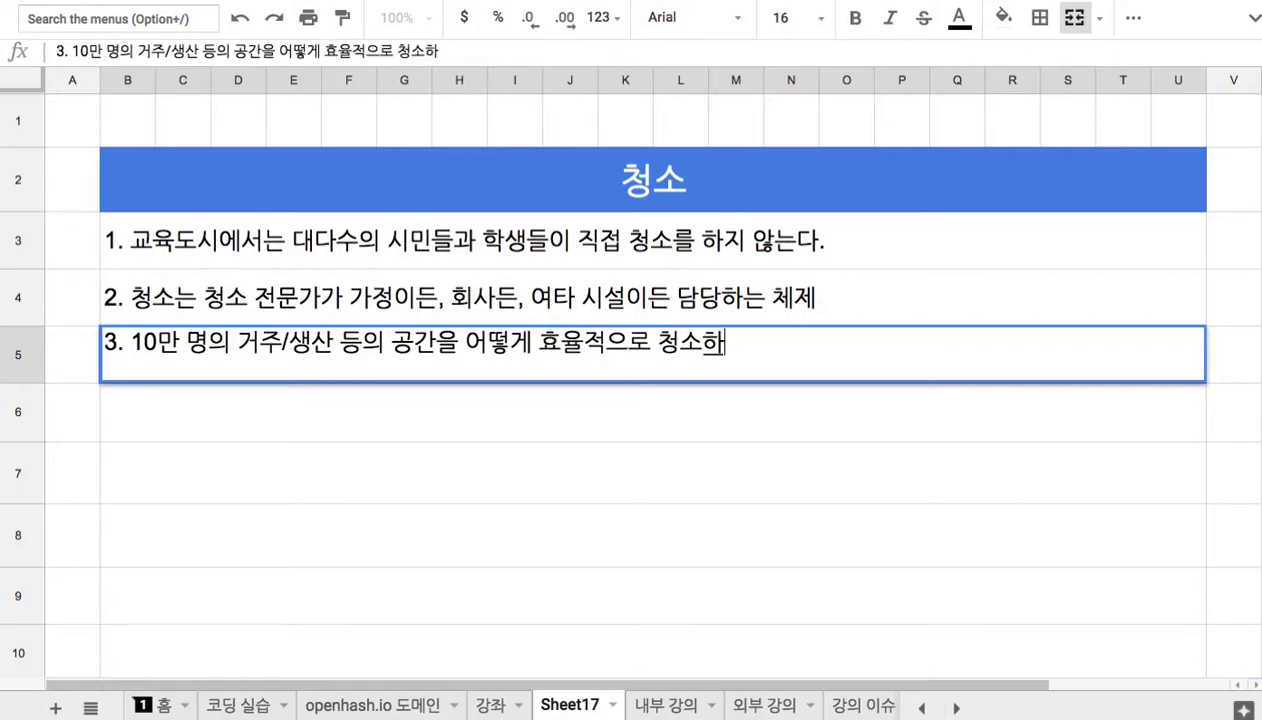
type("ㅅ인가?")
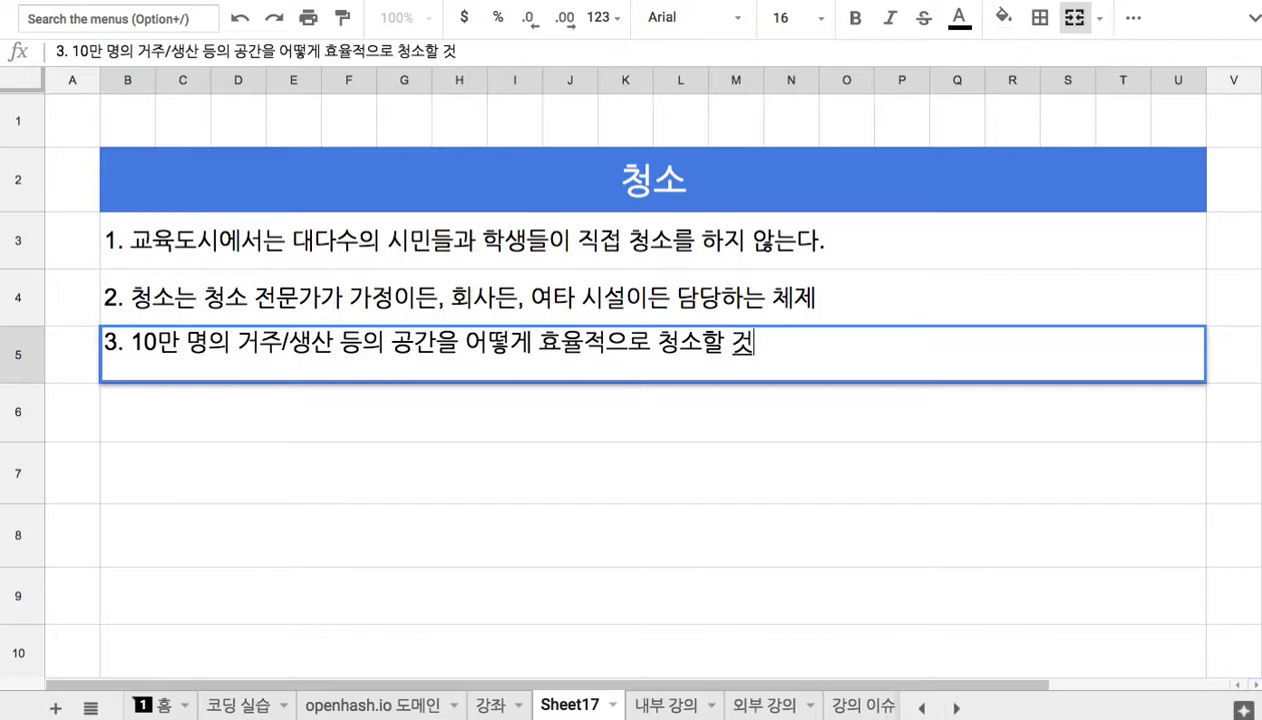
key("Return")
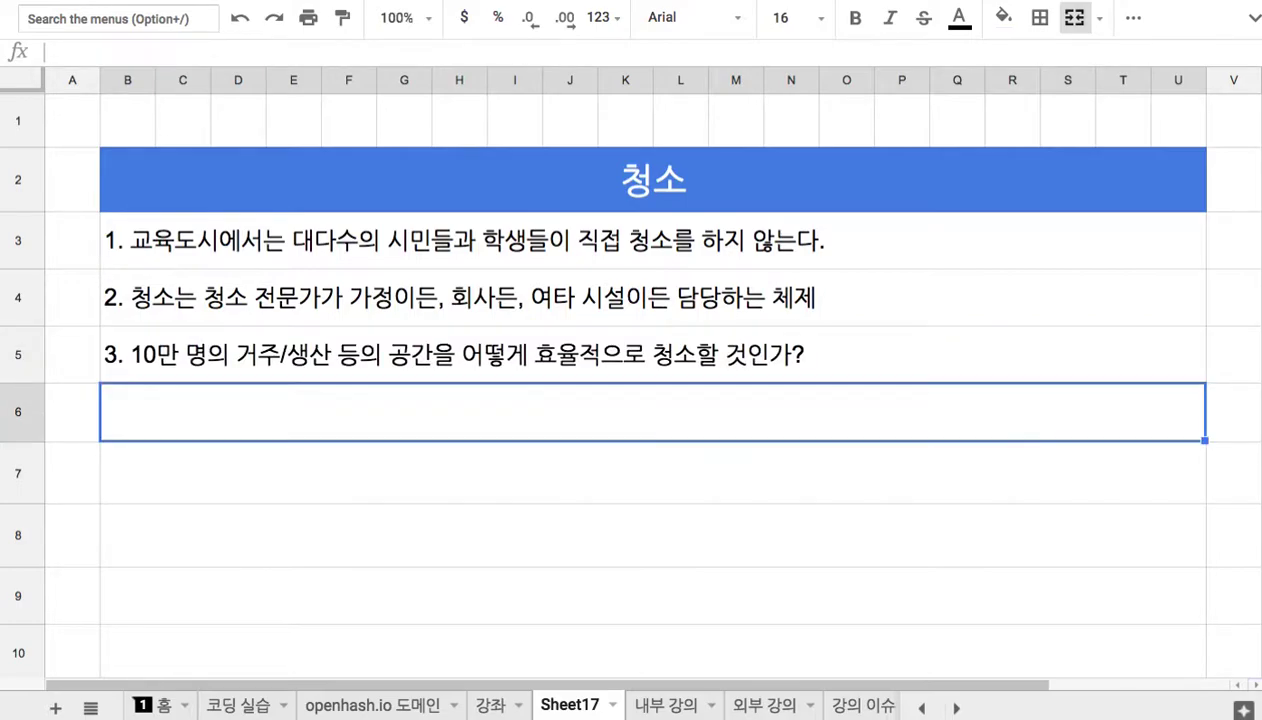
Enter the first sub-item in row 6 as "1) 청소 인원의 선발"
type("1) 청")
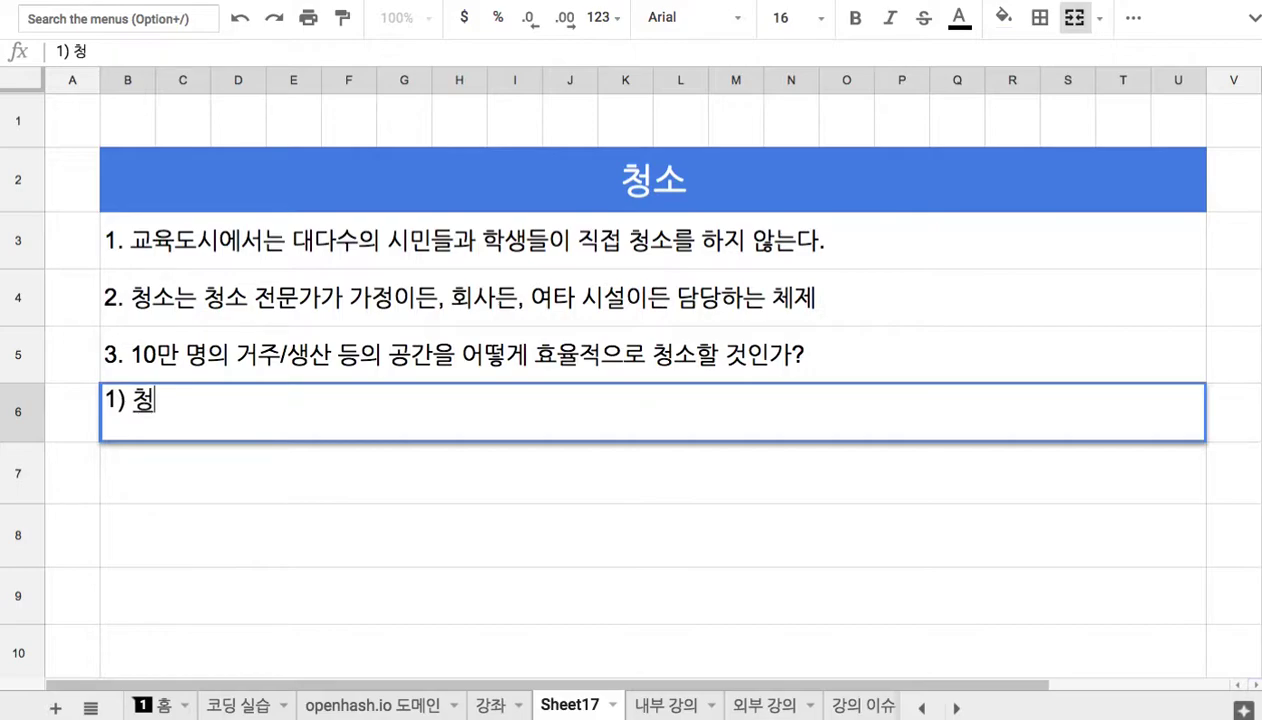
type("소 인원의 서")
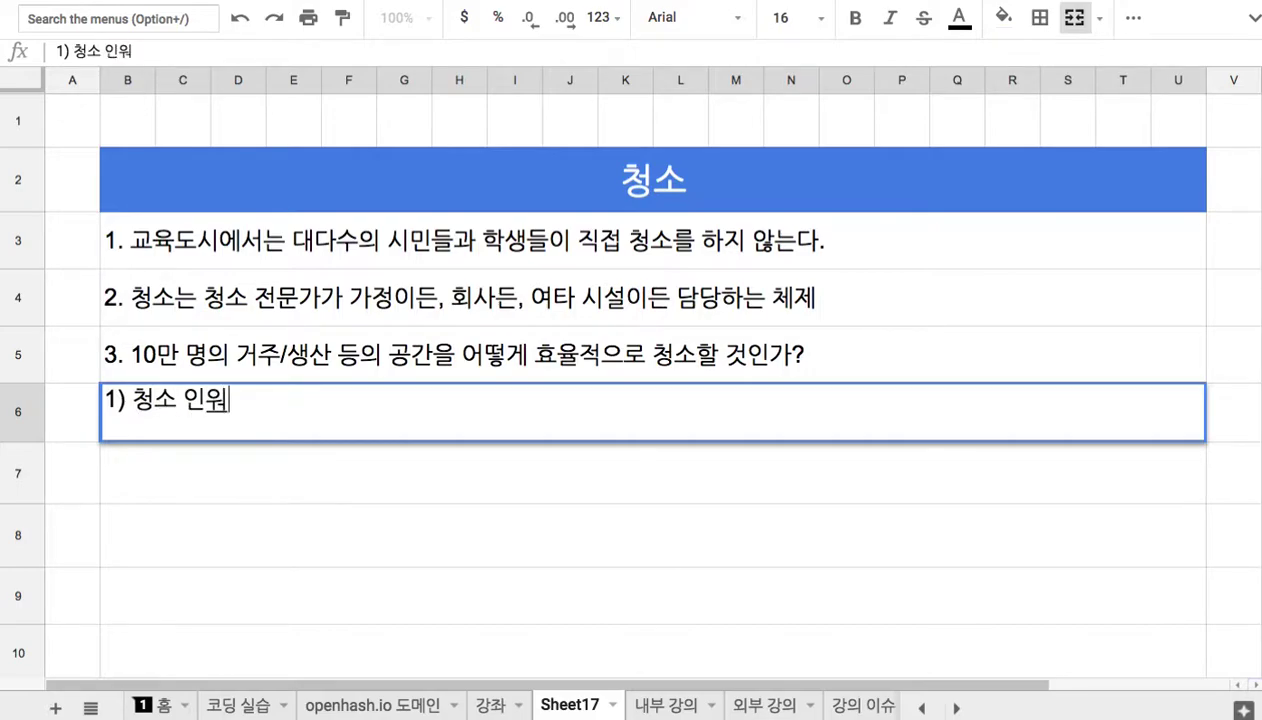
type("ㄴ발")
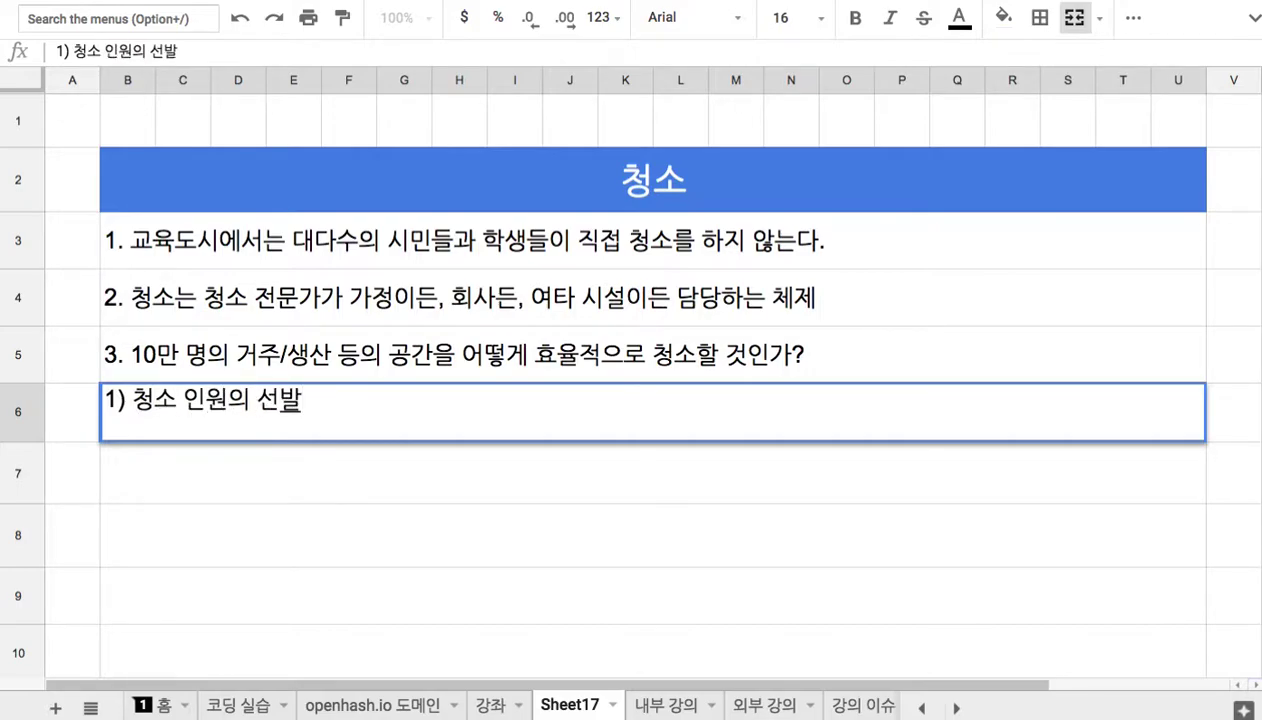
key("Return")
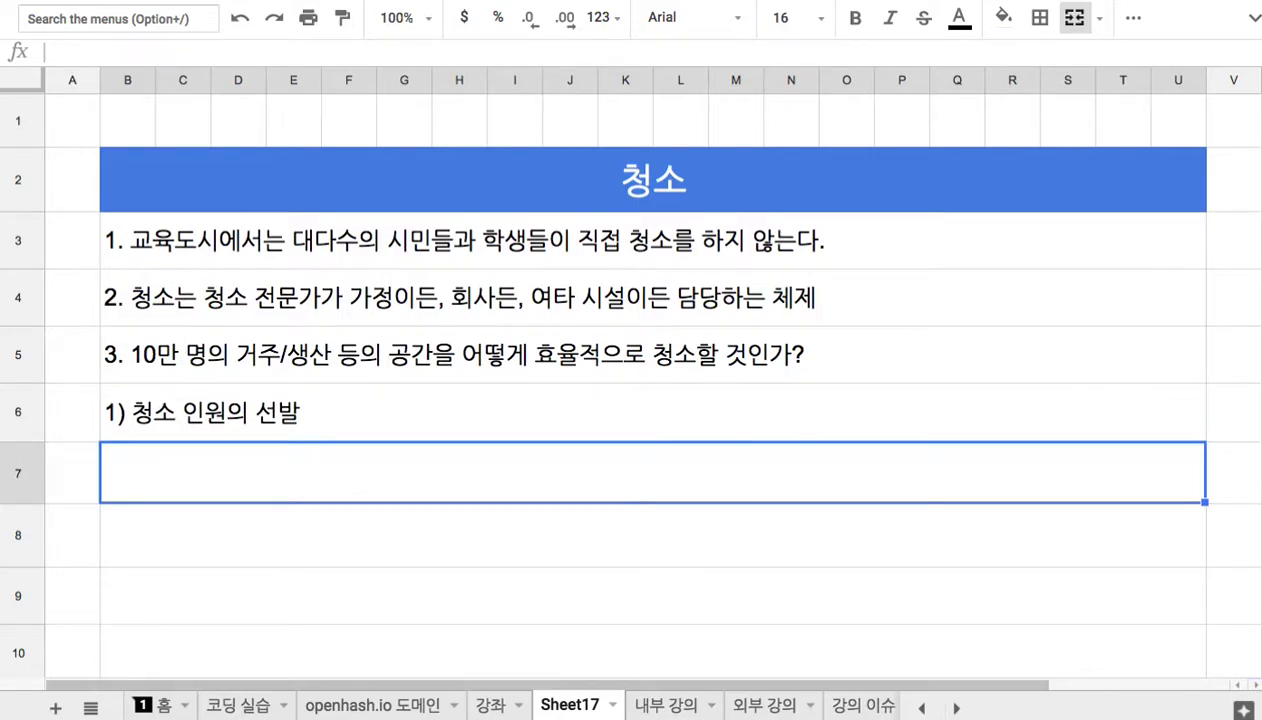
Enter the second sub-item in row 7 as "2) 청소 장비의 설계"
type("2")
type(") 청소 장비의 설")
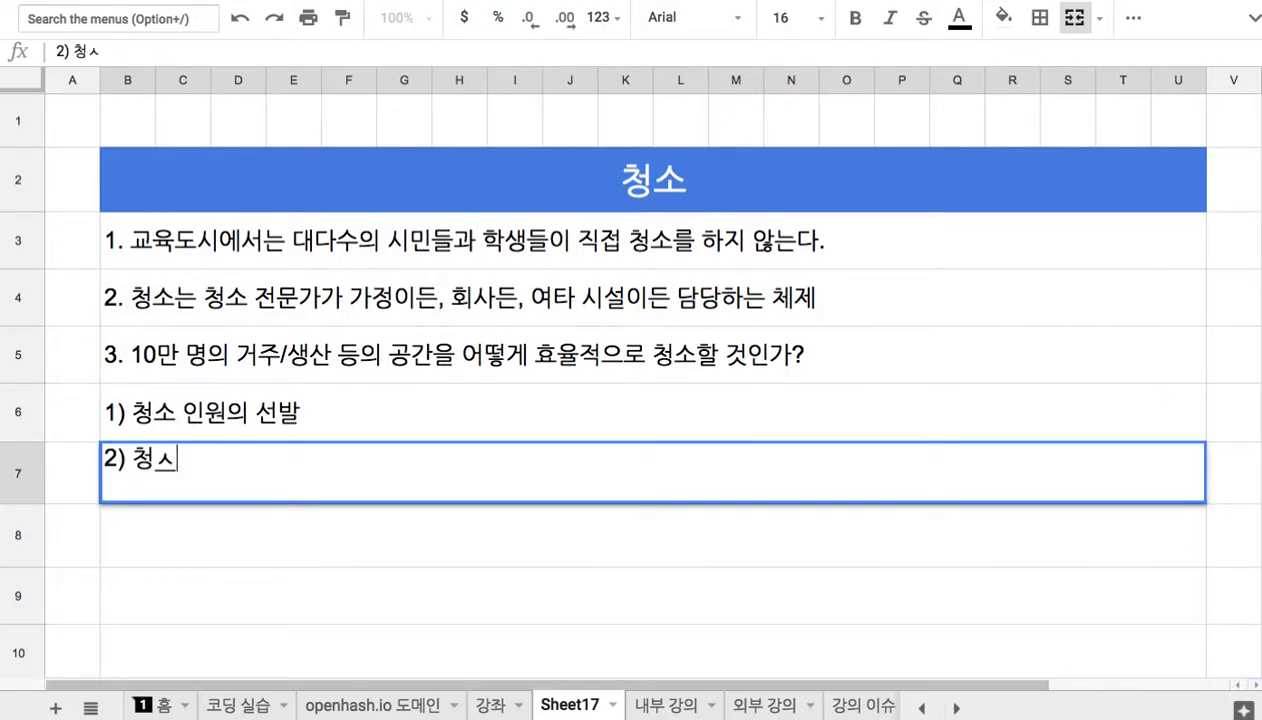
type("ㄱㅖ")
key("BackSpace")
type("ㅖ")
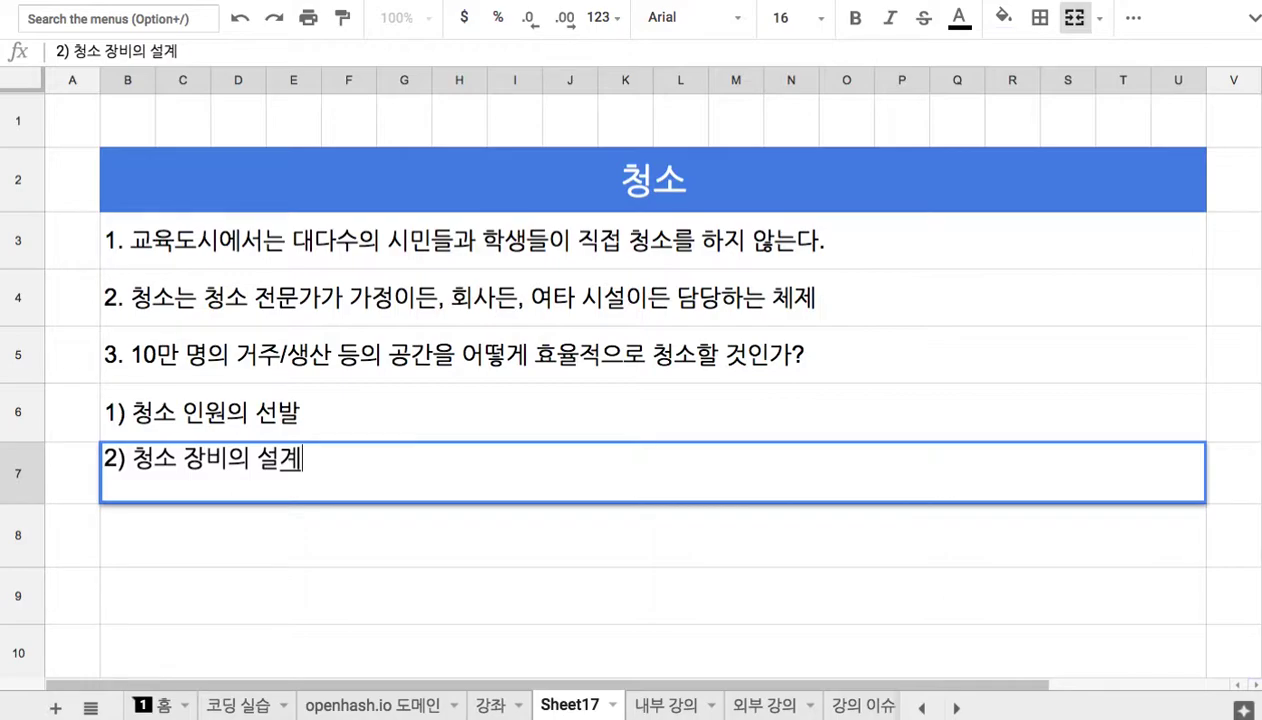
key("Return")
Start the third sub-item in row 8 with "3) 가장, 사무실, 생산 현장이 청소에"
type("3")
type(") 가장")
type(", 사무실")
type(", 생산 현장ㅇ")
type("ㅣ ")
type("청소에")
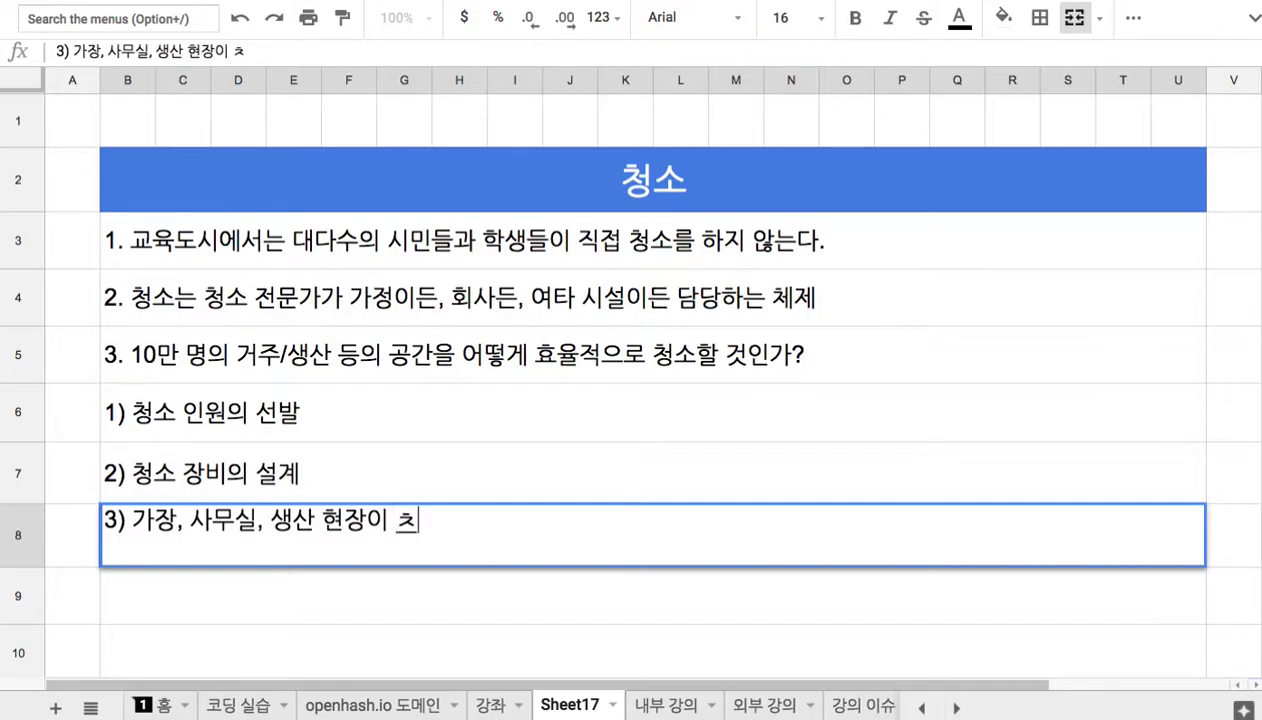
Continue the third sub-item after "청소에" with " 용이할 수 있도록 설계 지침을 수립하는 것"
type(" 용이할 수 이")
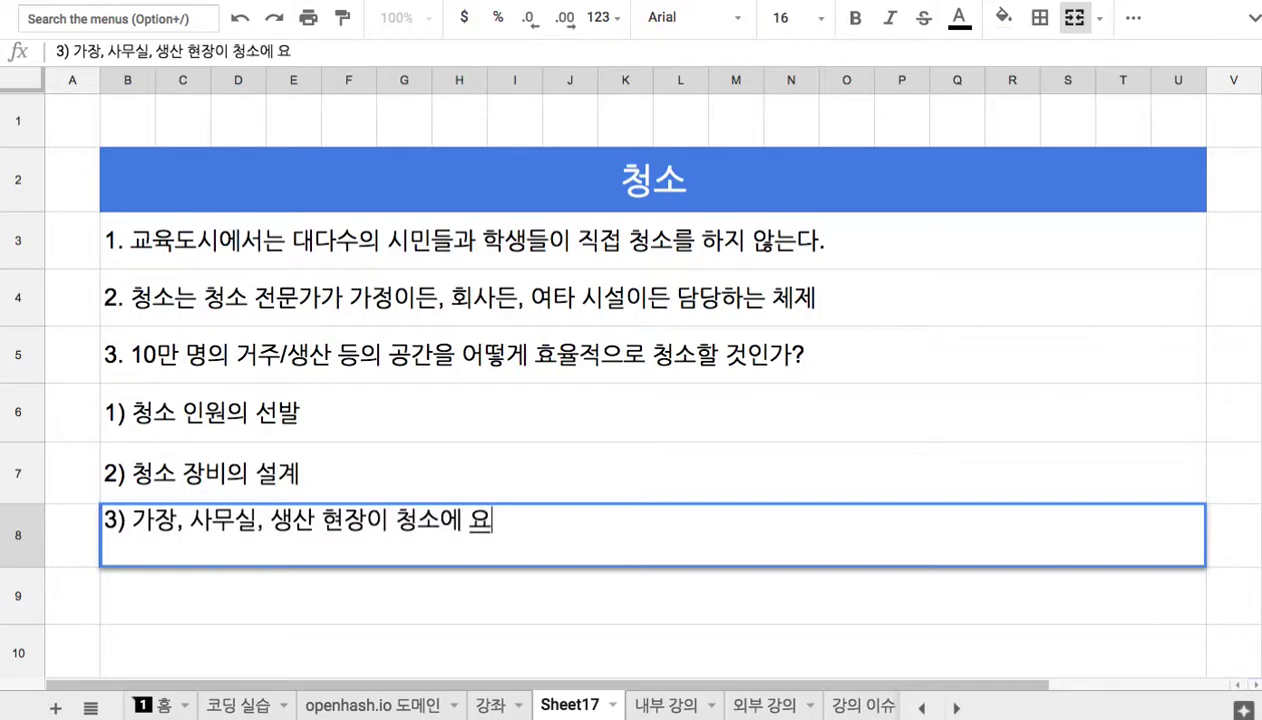
type("ㅅ도")
key("BackSpace")
key("BackSpace")
key("BackSpace")
type("ㅅ도록 설")
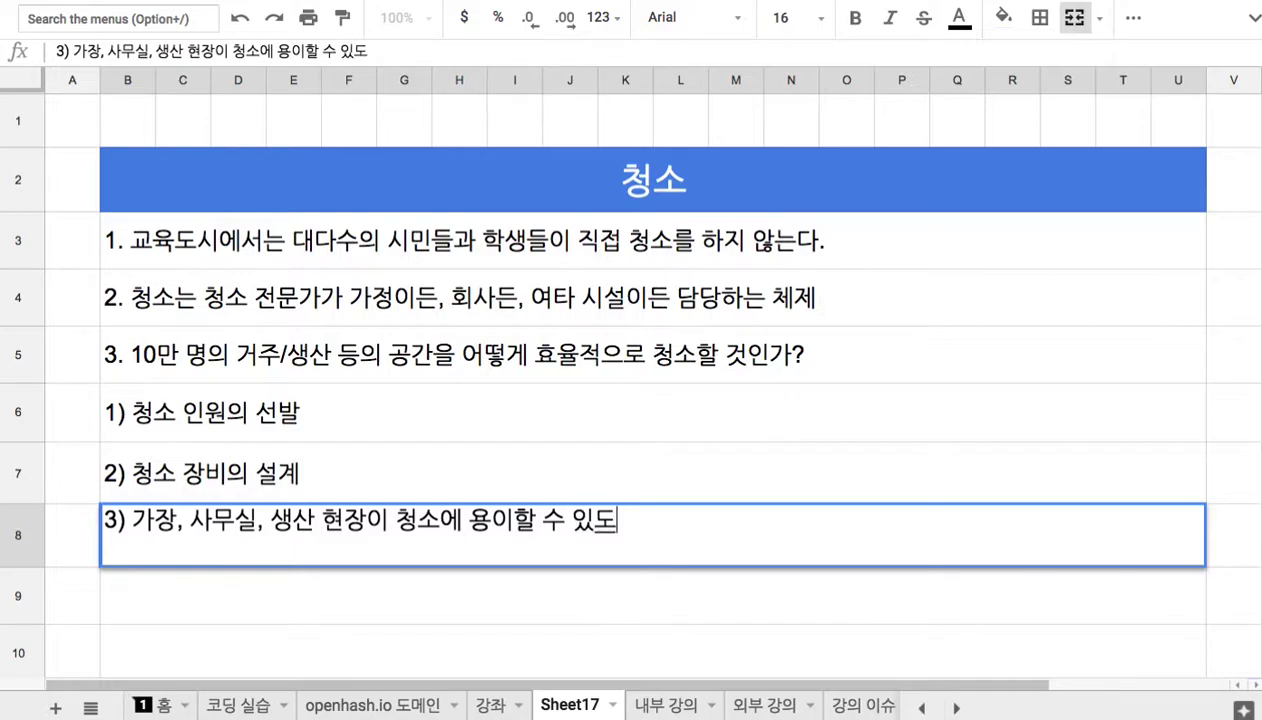
type("ㄱㅖ 치")
key("BackSpace")
type("지")
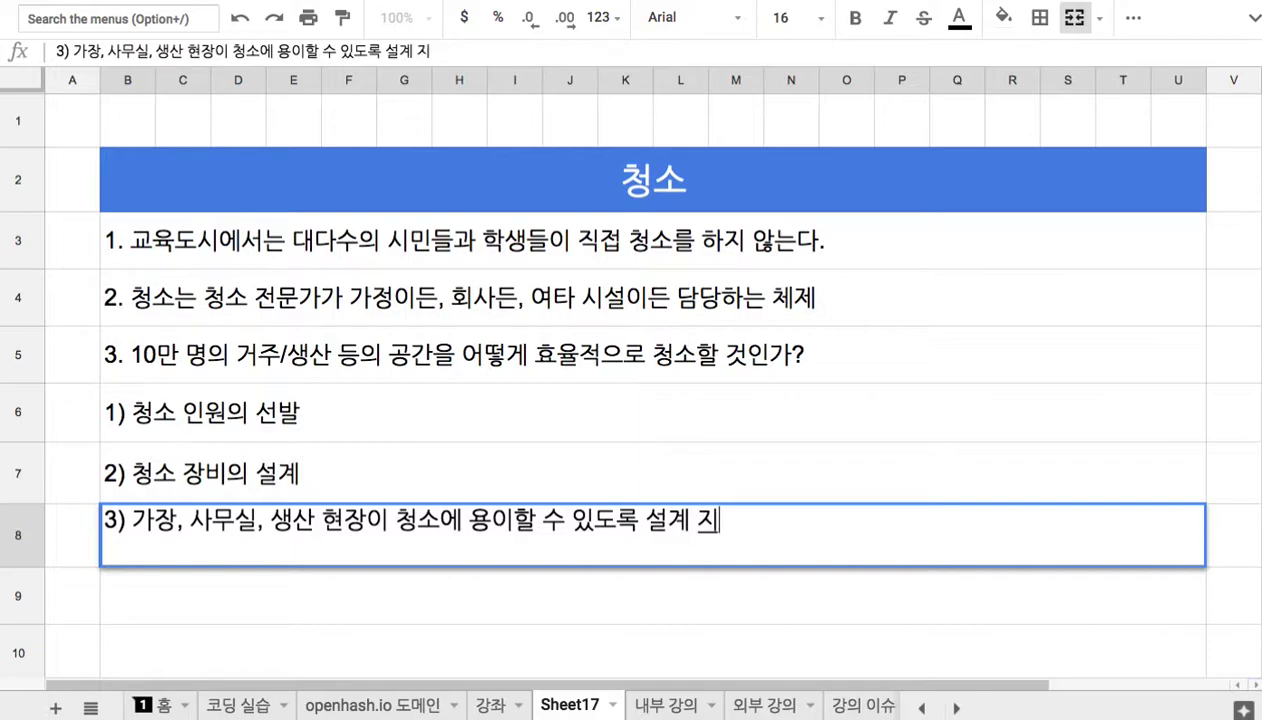
type("침을 수립하는 것")
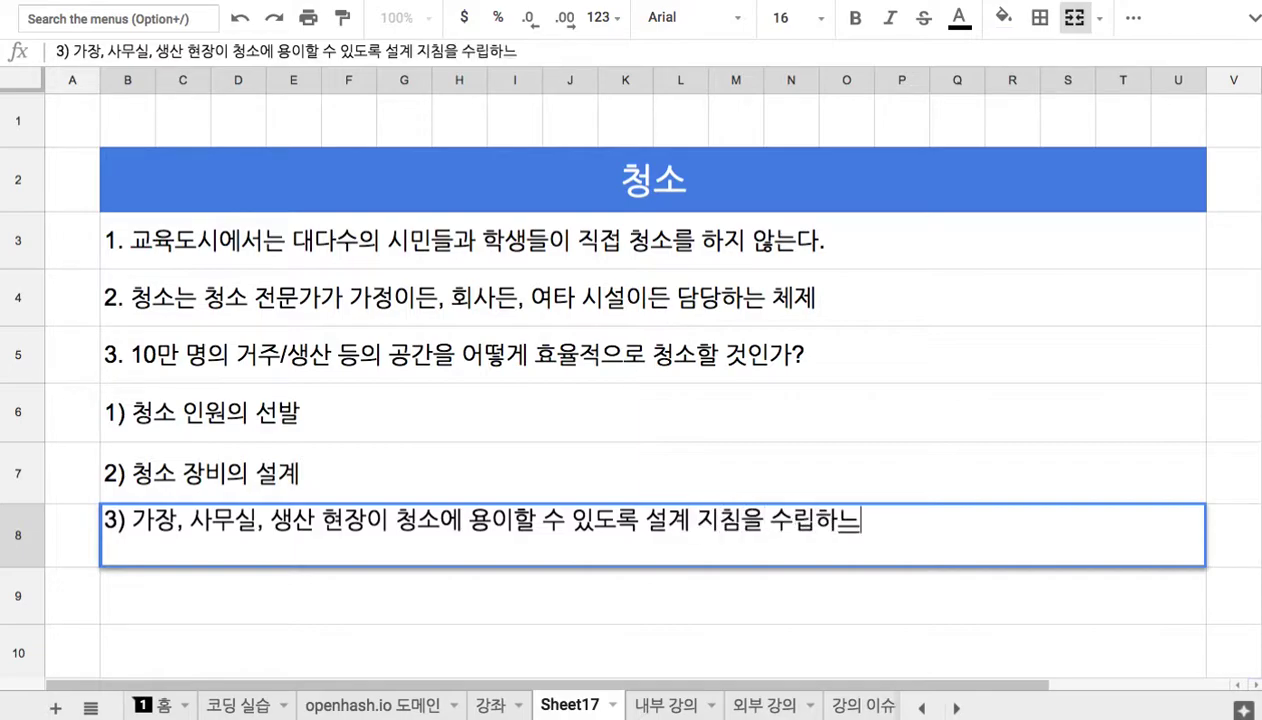
Extend the blue title in row 2 to read "청소 수풀"
left_click(636, 150)
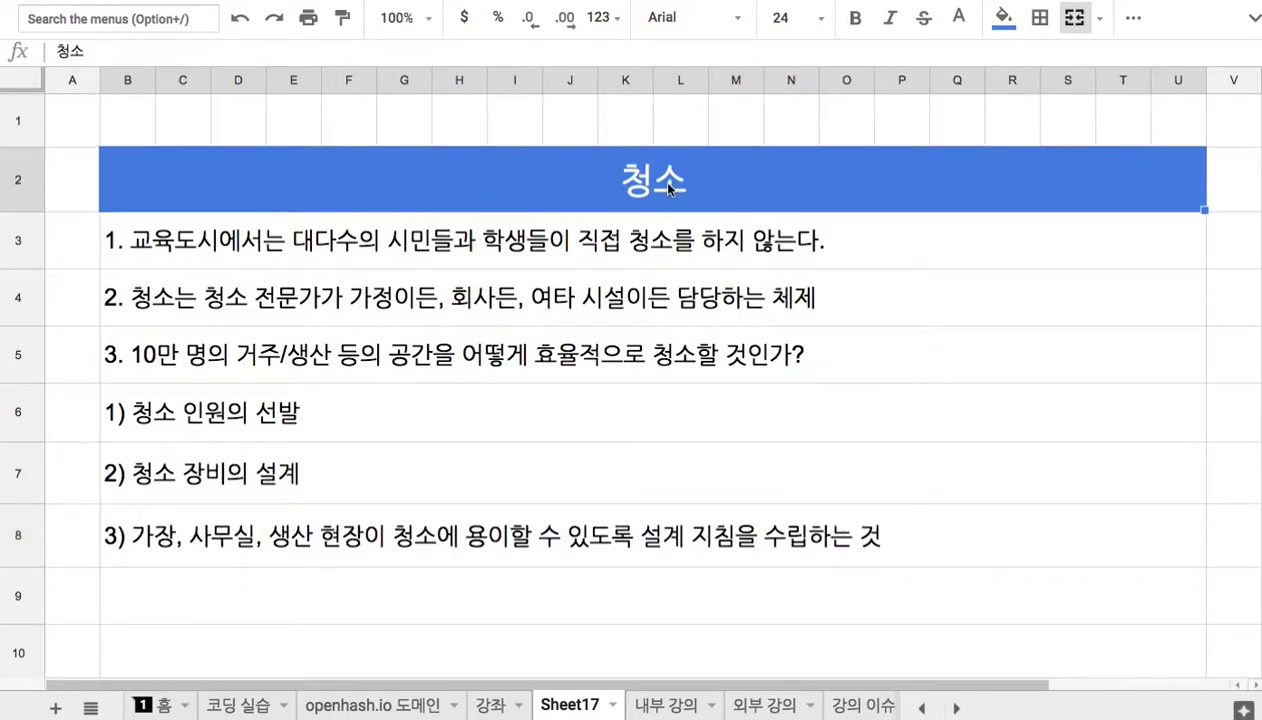
key("Return")
type("ㅅ")
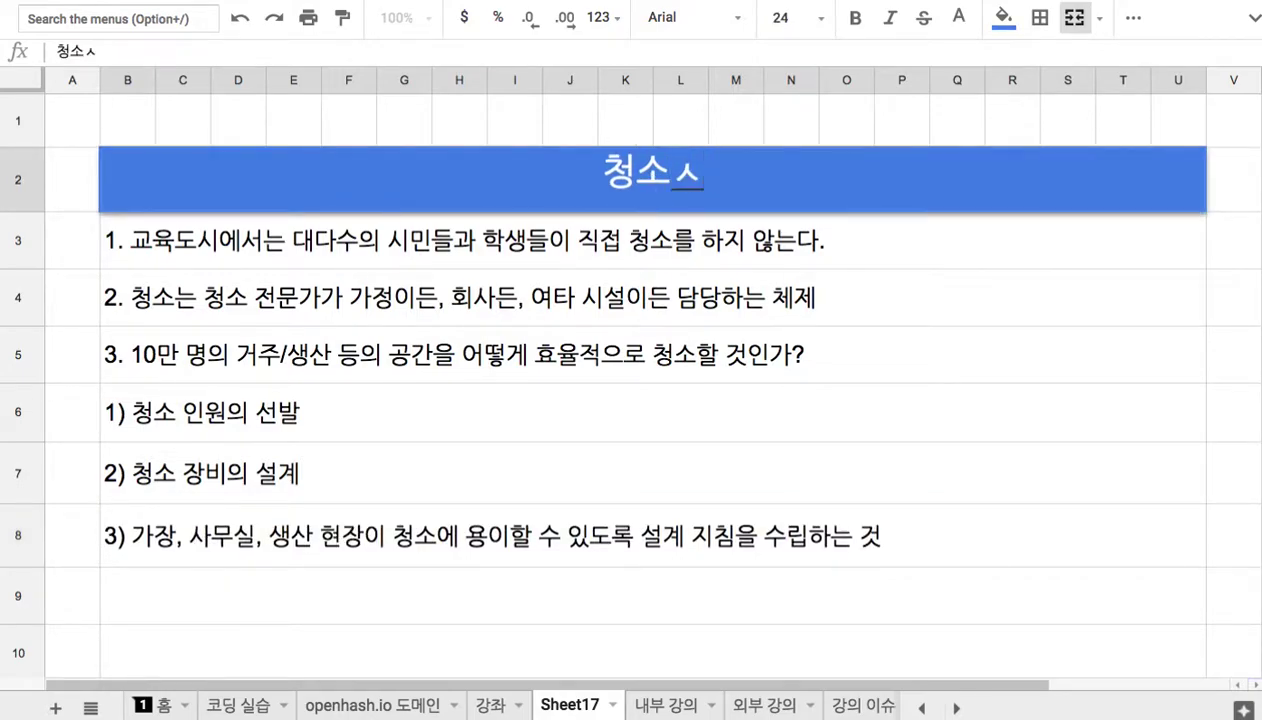
type("ㅜ풀")
left_click(666, 180)
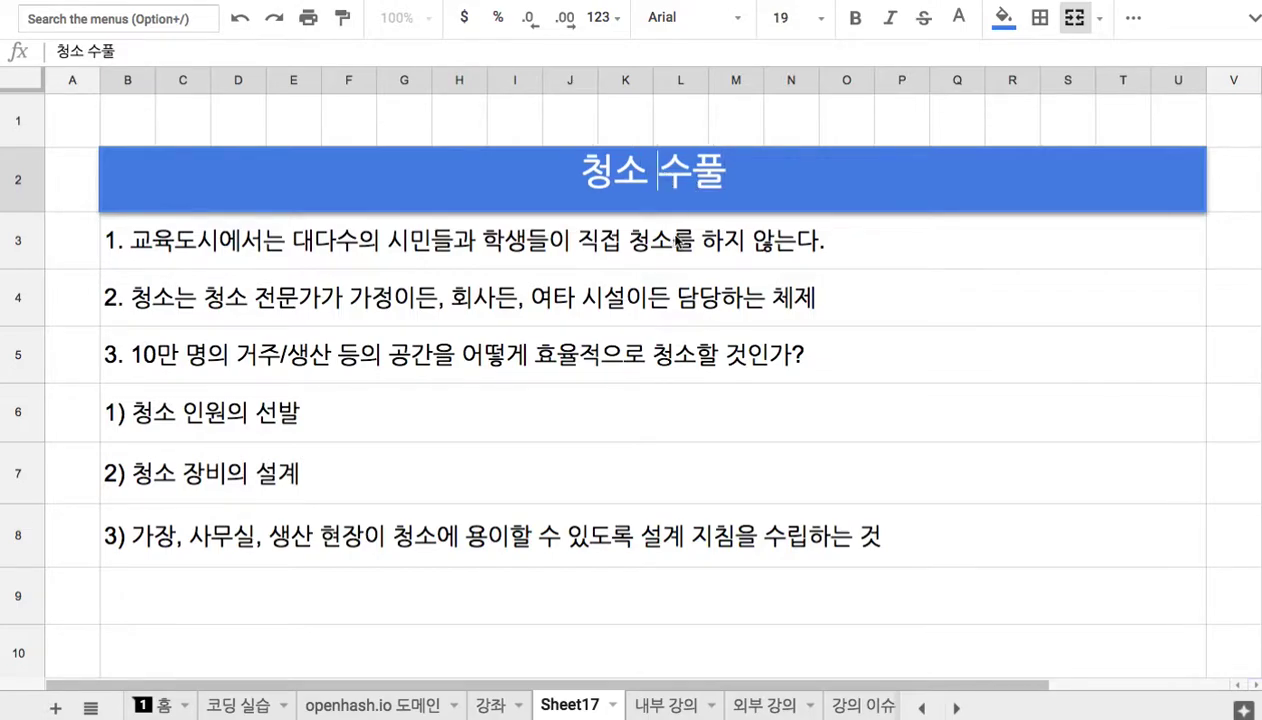
left_click(620, 392)
Start the fourth item in row 9 with "4. 도시 내 모든 공간의 청소 상태, 일정, 인원 배정"
scroll(620, 380, "down", 3)
left_click(611, 381)
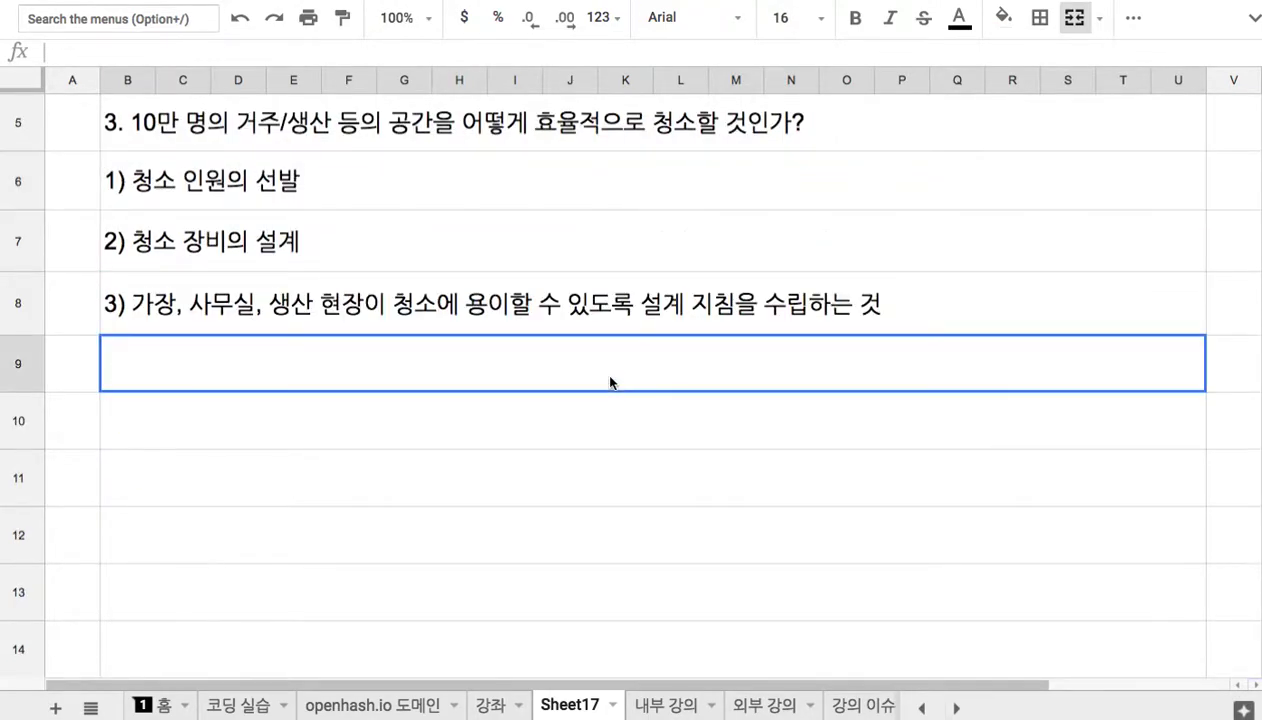
type("4")
type(". 도니")
key("BackSpace")
key("BackSpace")
type("시 내 ㄷ")
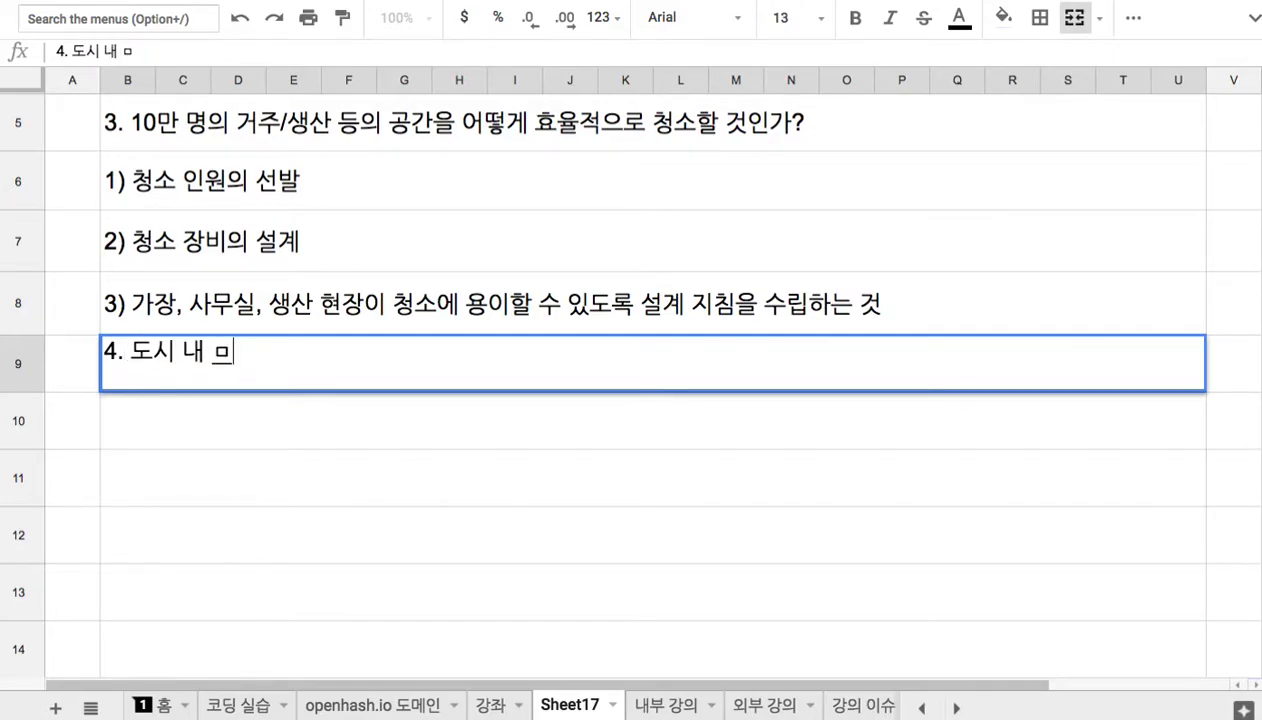
type("모든 공간의 청")
type("소ㅅ")
key("BackSpace")
type("상태, 일정, 인원 배정")
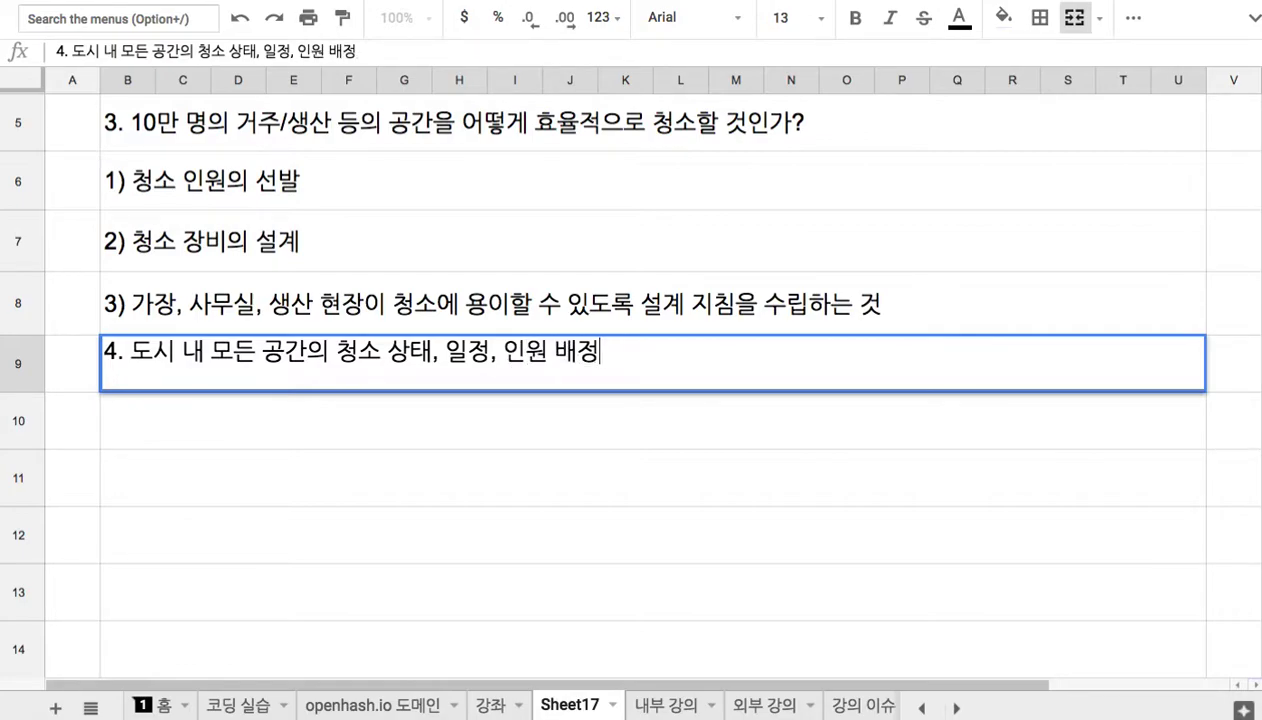
Append " 등을 수립하고, 집행하며, 모니터링하는 등의 시스템" to the fourth item in row 9
type(" 등을 수립하고, ㅈ")
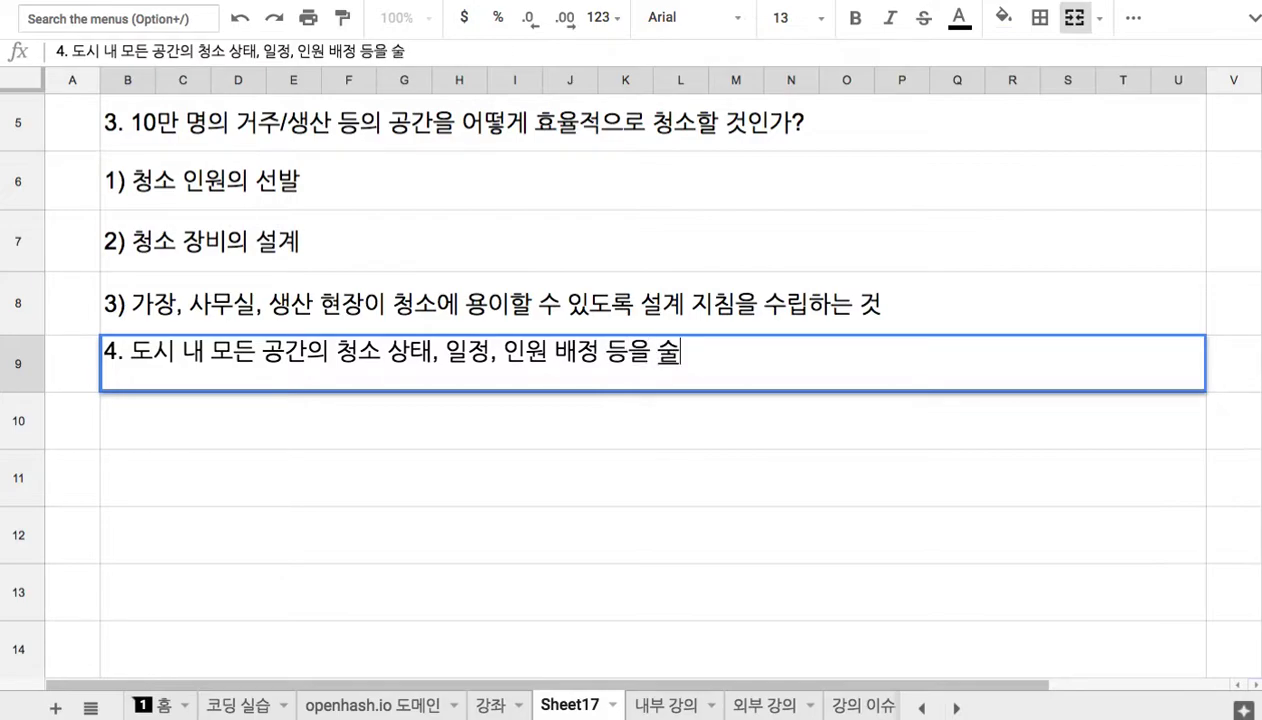
type("집행하")
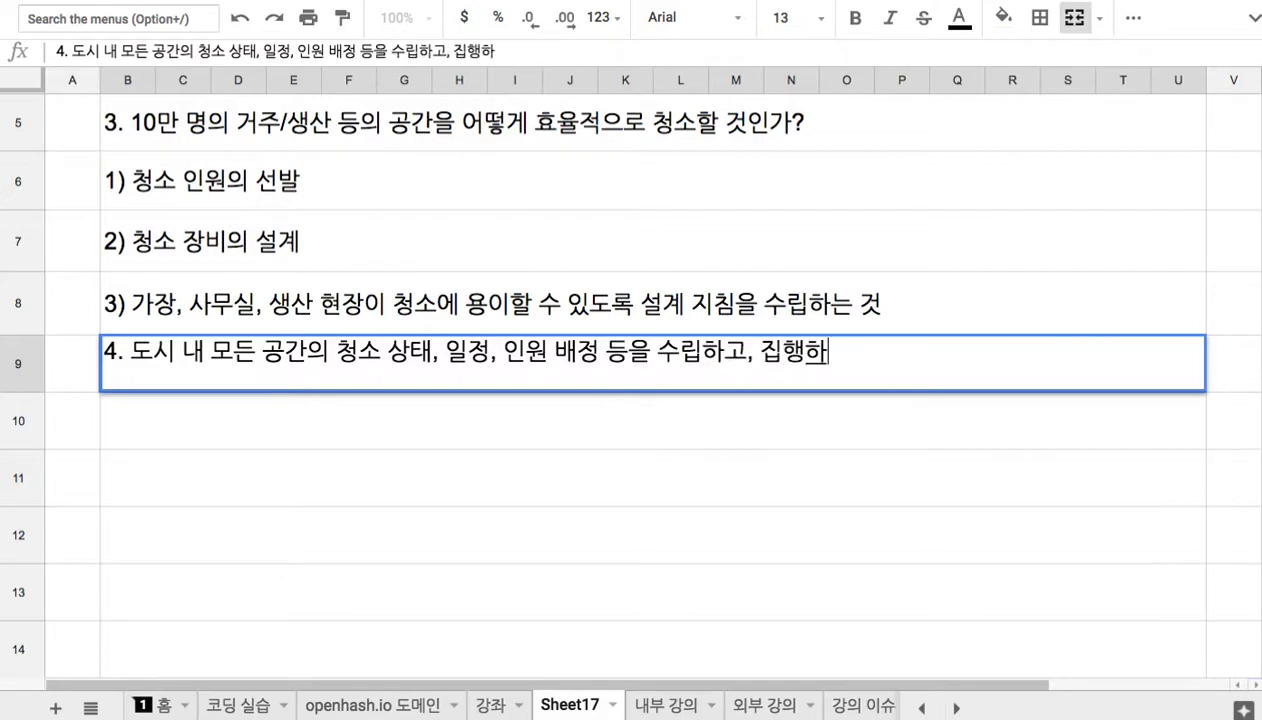
type("며, 모니터링")
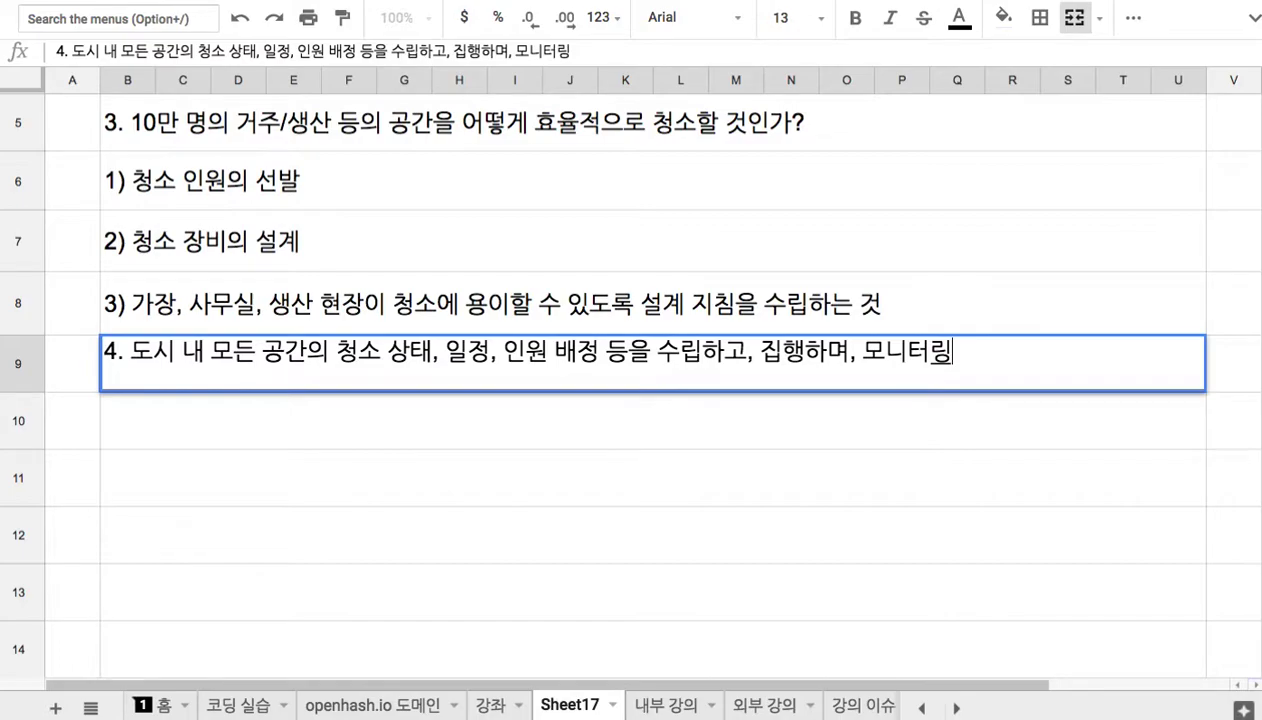
type("하는 ")
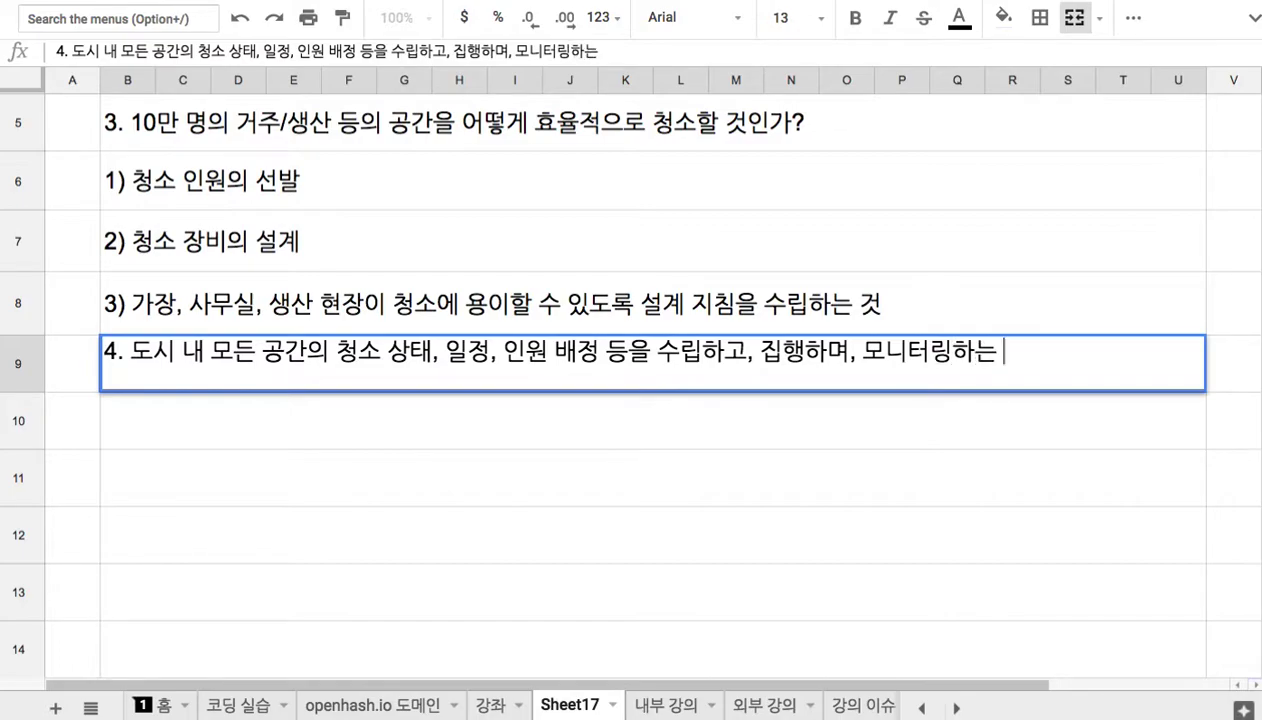
type("등의 ")
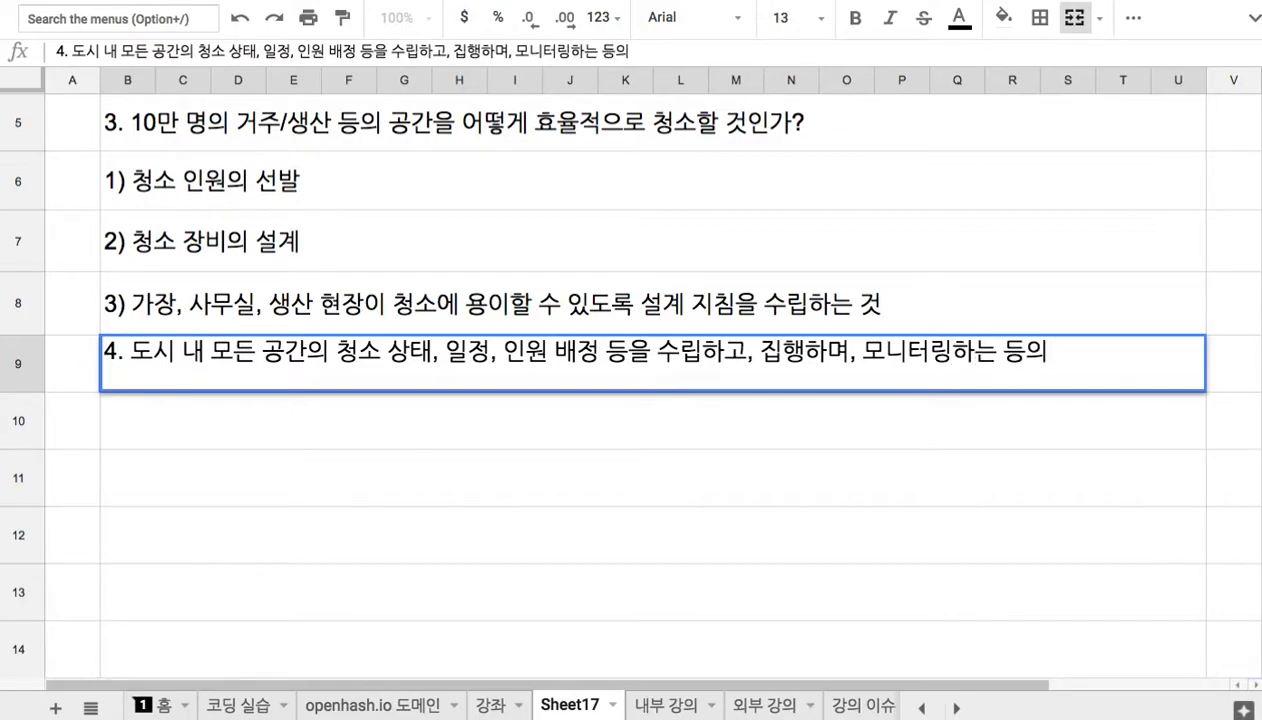
type("시스템")
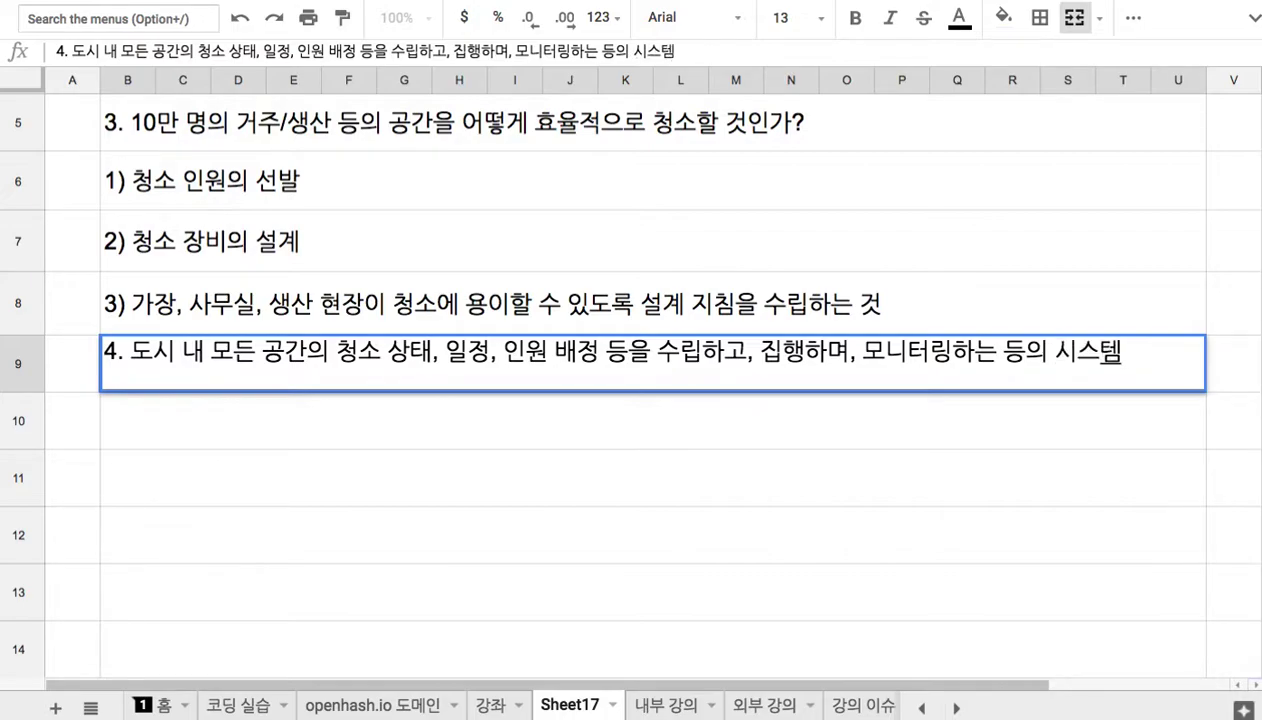
Replace the ending "의 시스템" of the fourth item with "을 처리할 중앙 청소 시스템을 코딩" and complete the entry
key("BackSpace")
key("BackSpace")
key("BackSpace")
key("BackSpace")
key("BackSpace")
type("ㅈ")
key("BackSpace")
key("BackSpace")
key("BackSpace")
type("을 처")
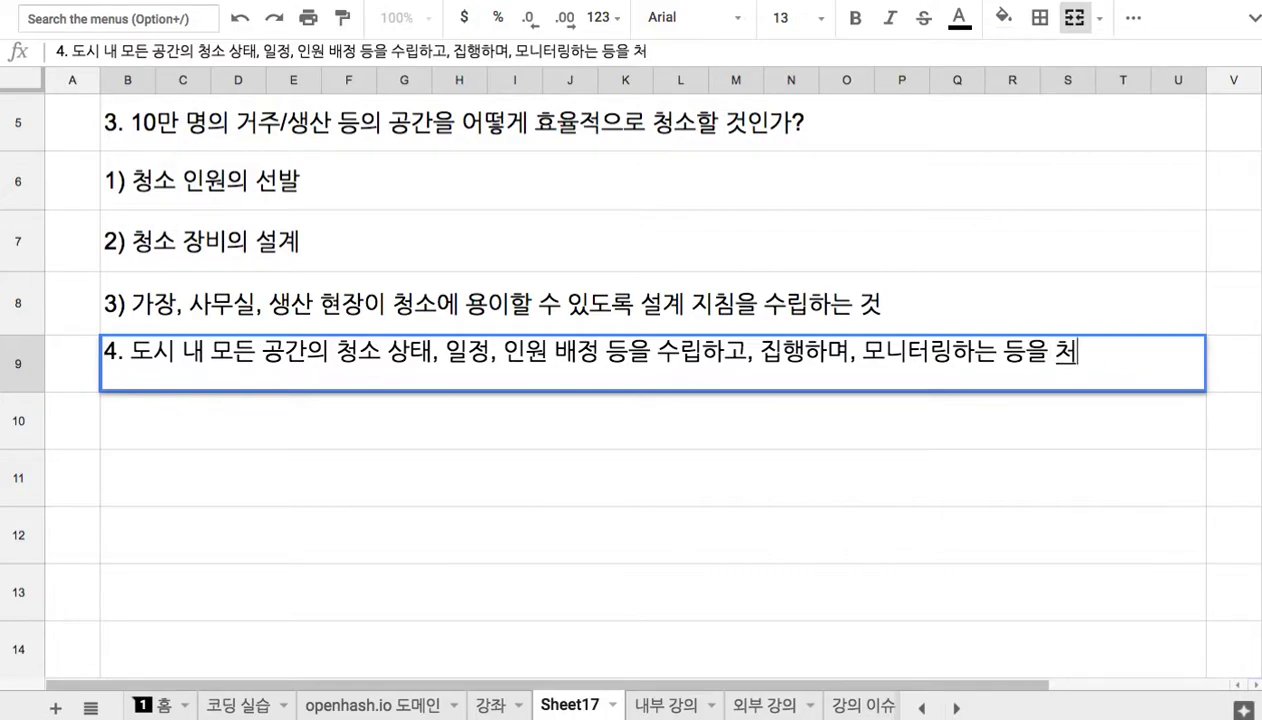
type("리할 ㅈ중앙 ")
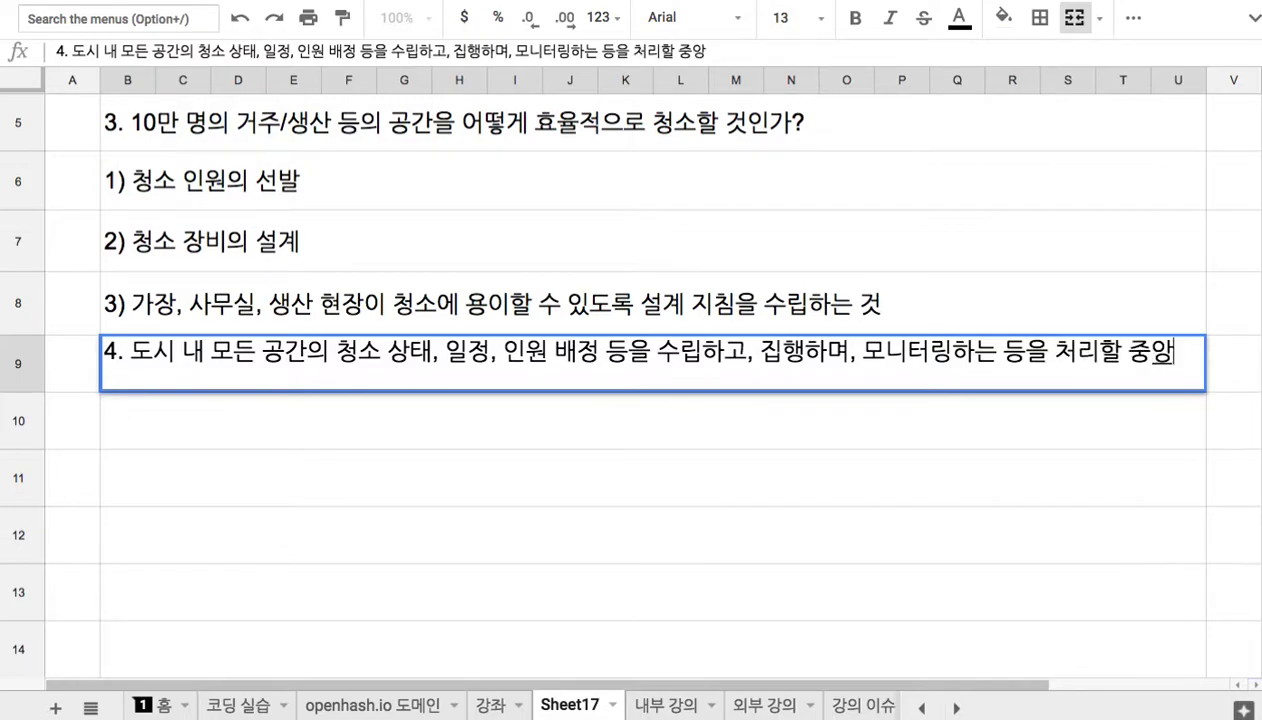
type("청소 시스템ㅇ")
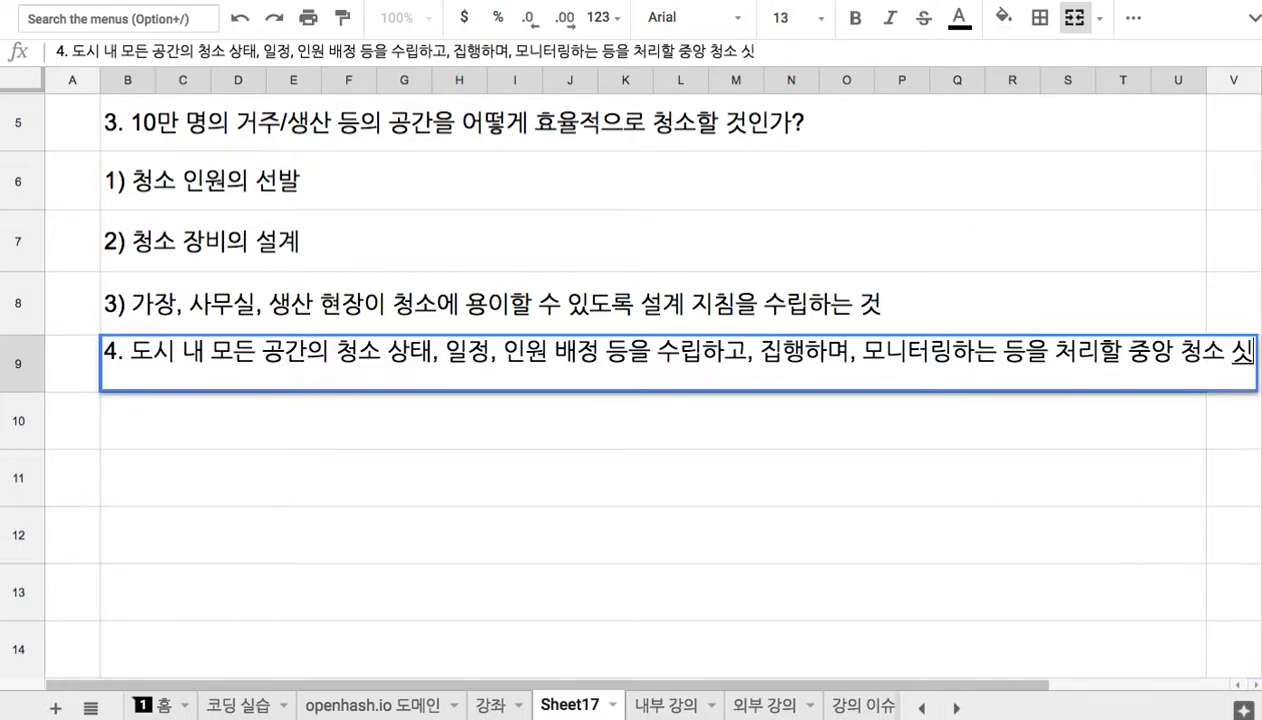
type("을 코딩")
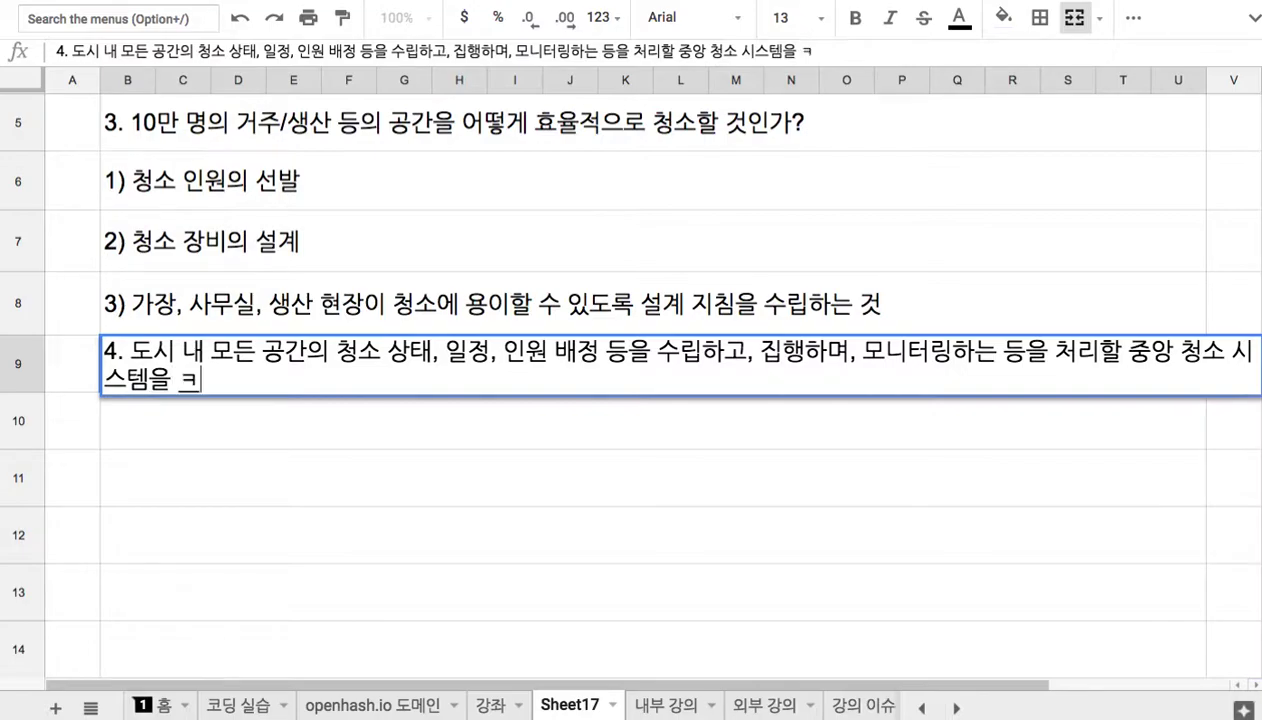
key("Return")
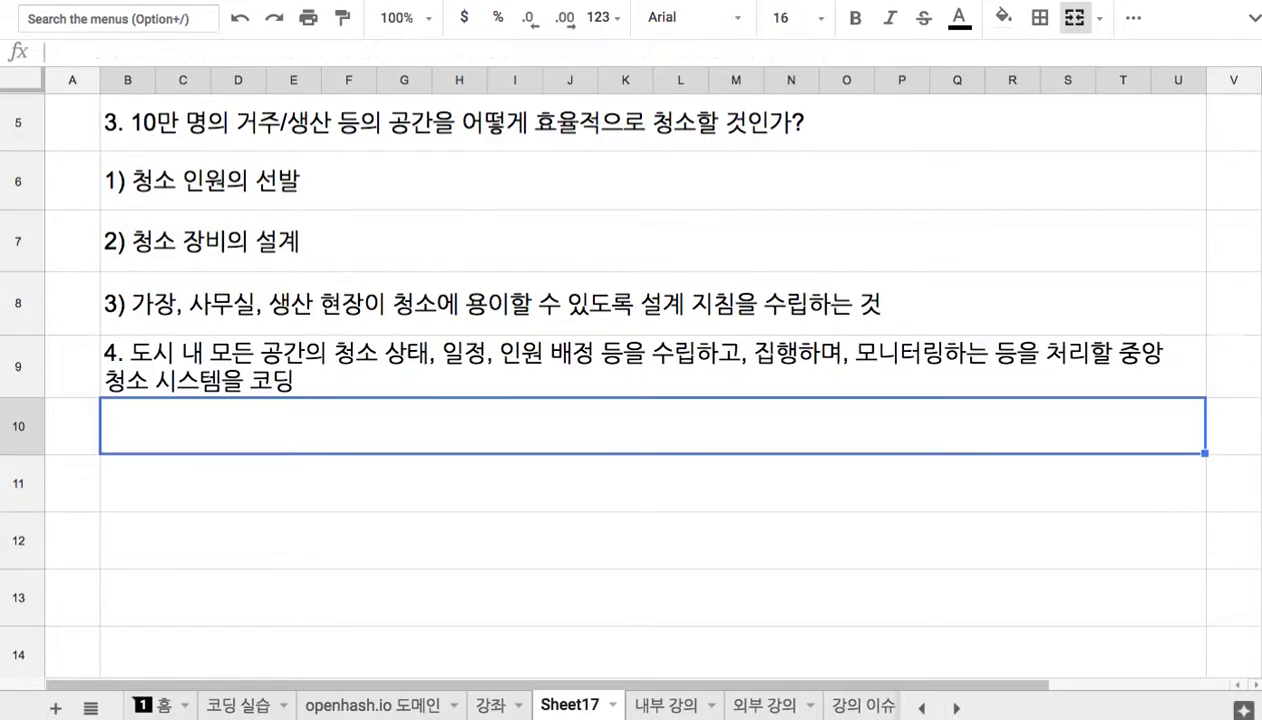
left_click(568, 385)
scroll(540, 370, "up", 3)
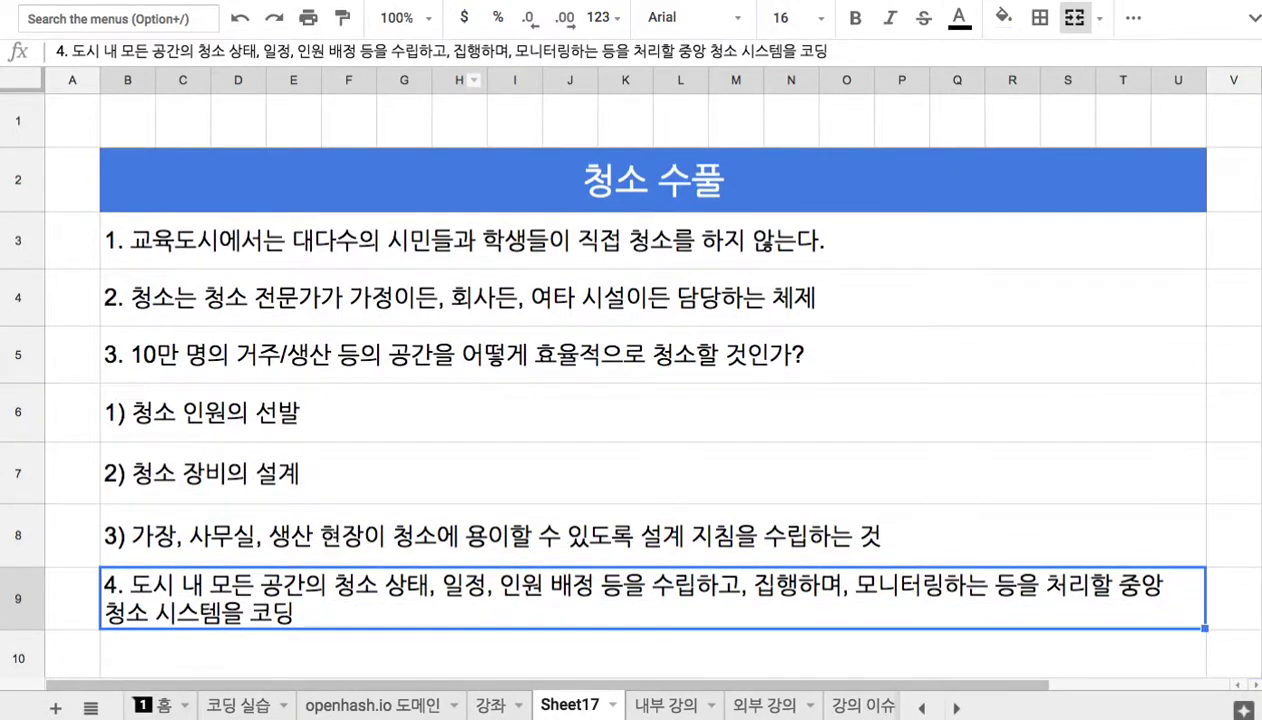